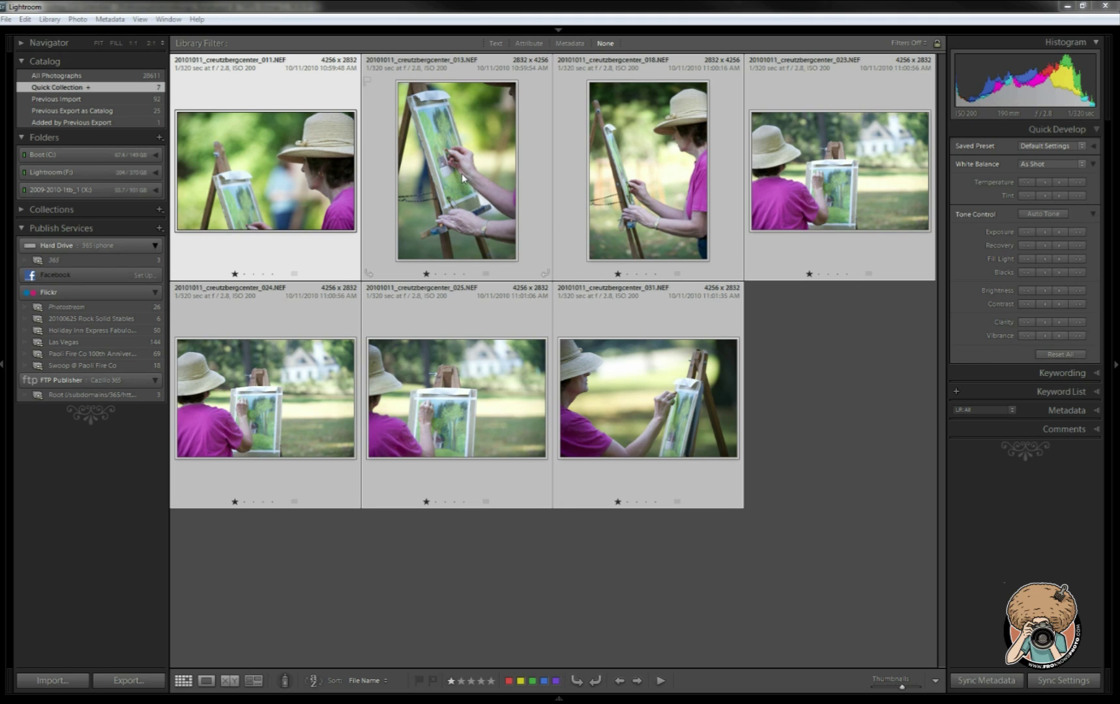
Step: Select all seven photos and make several of them the active photo in turn, keeping the whole group selected
left_click(304, 255)
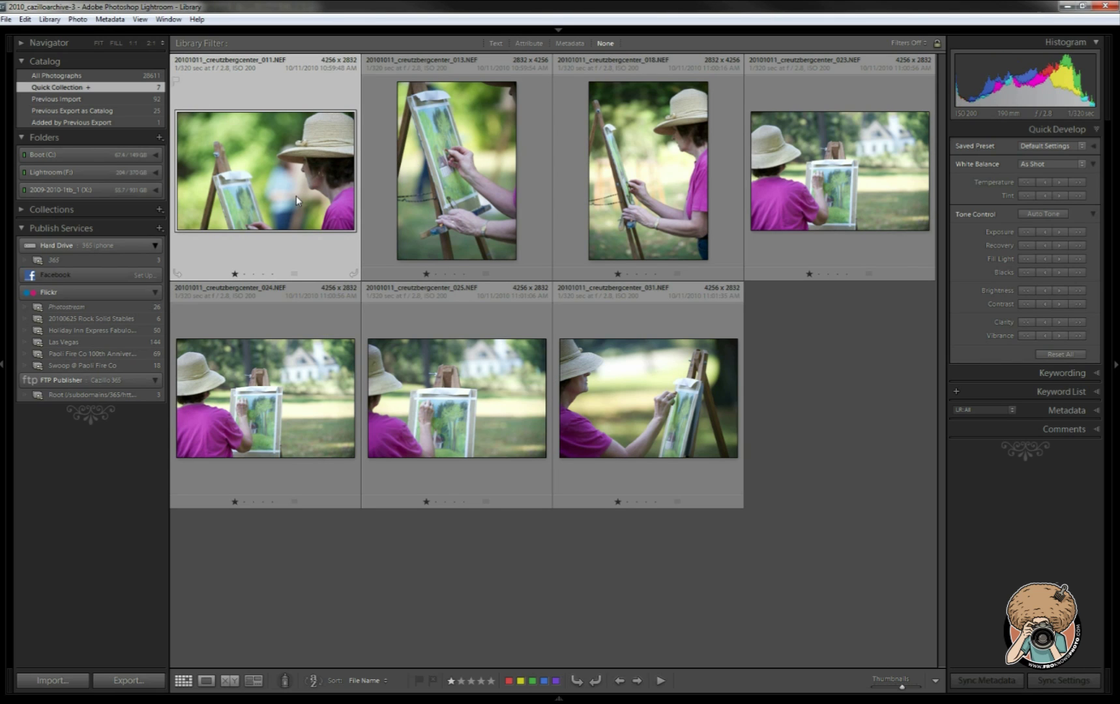
key("ctrl+a")
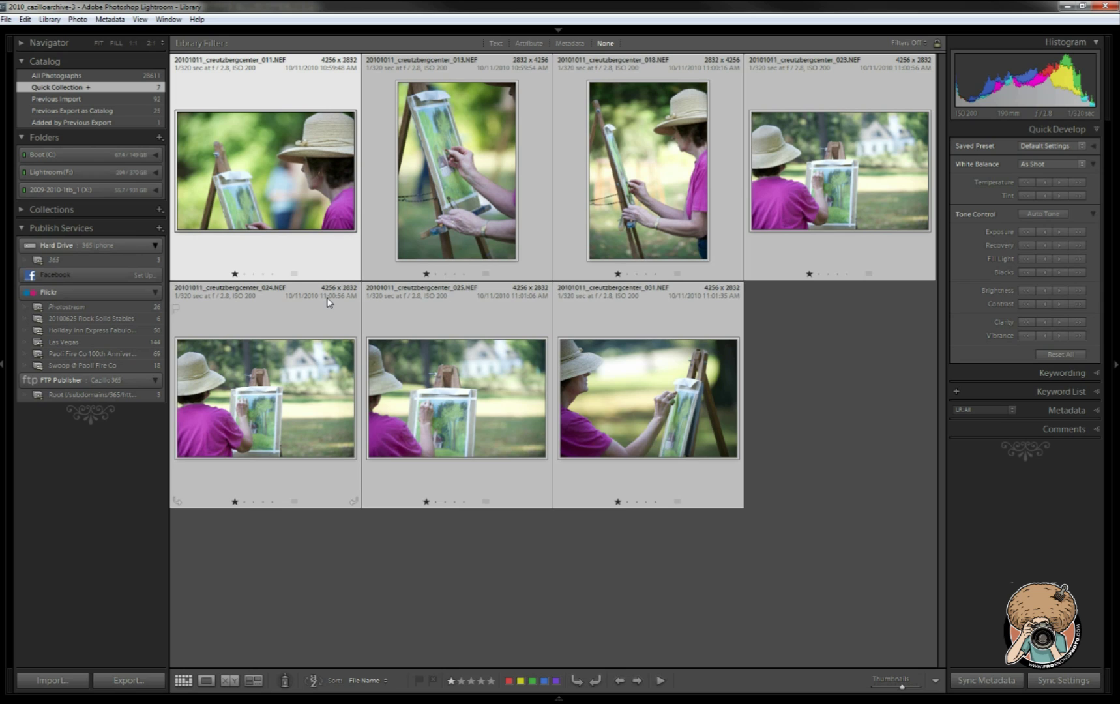
left_click(471, 165)
left_click(693, 164)
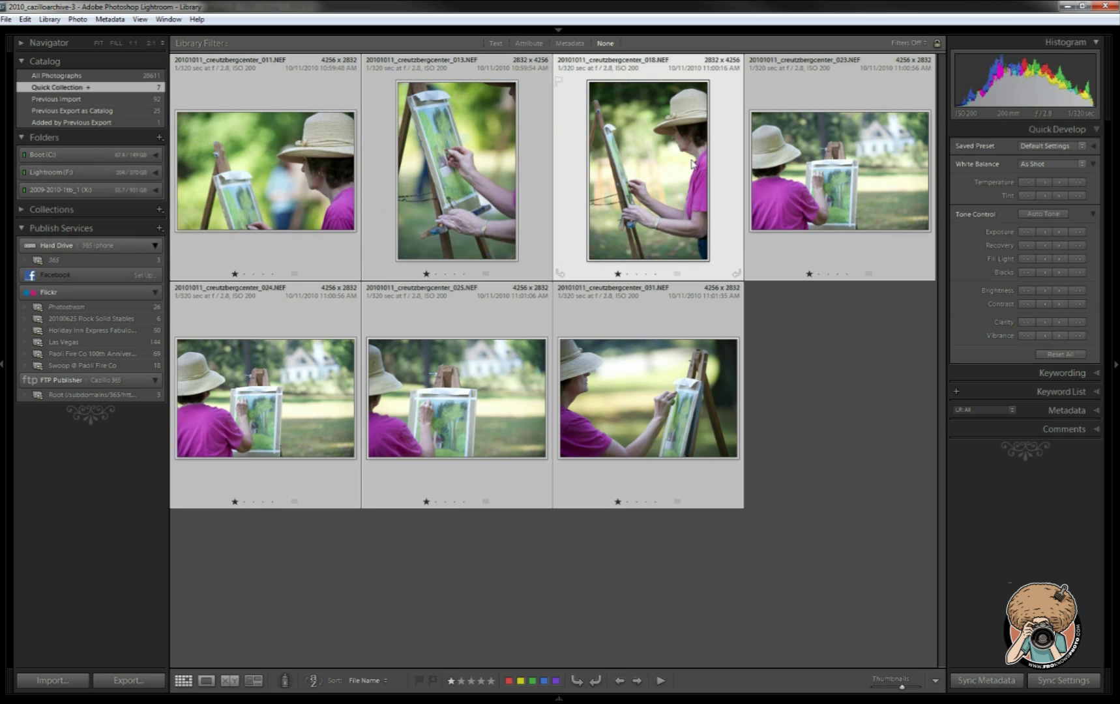
left_click(814, 167)
left_click(634, 410)
left_click(490, 385)
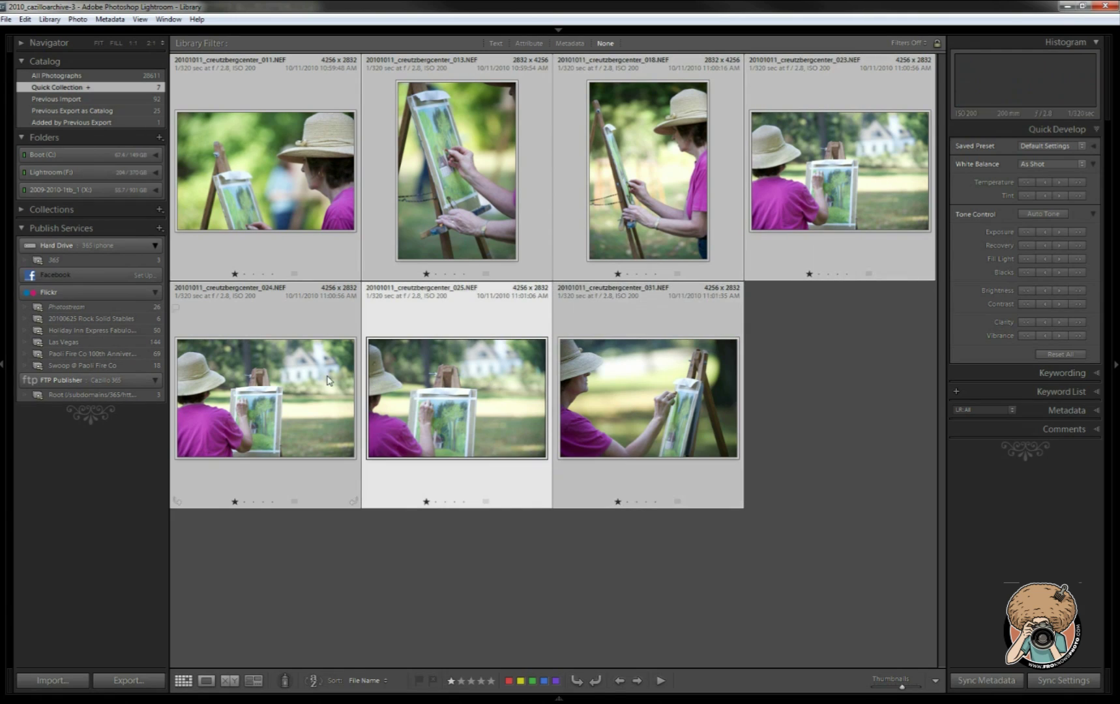
left_click(329, 380)
left_click(282, 192)
Step: Clear the group selection and select the full range of photos from creutzbergcenter_011 through creutzbergcenter_031
left_click(530, 142)
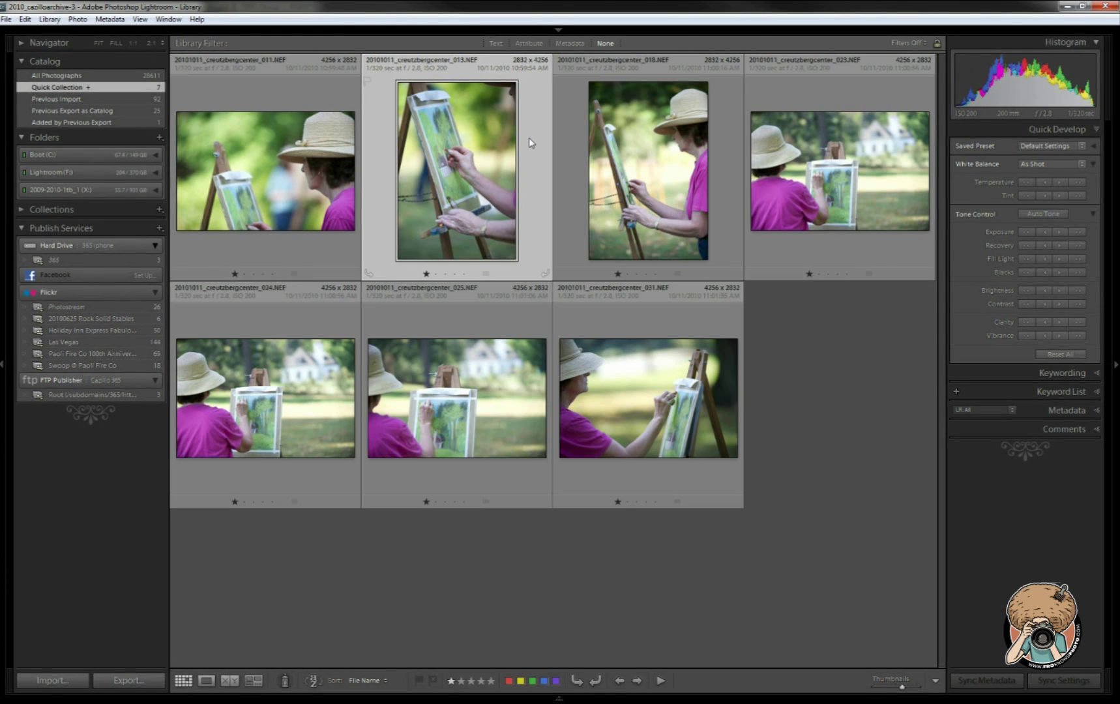
left_click(330, 162)
left_click(675, 410, "shift")
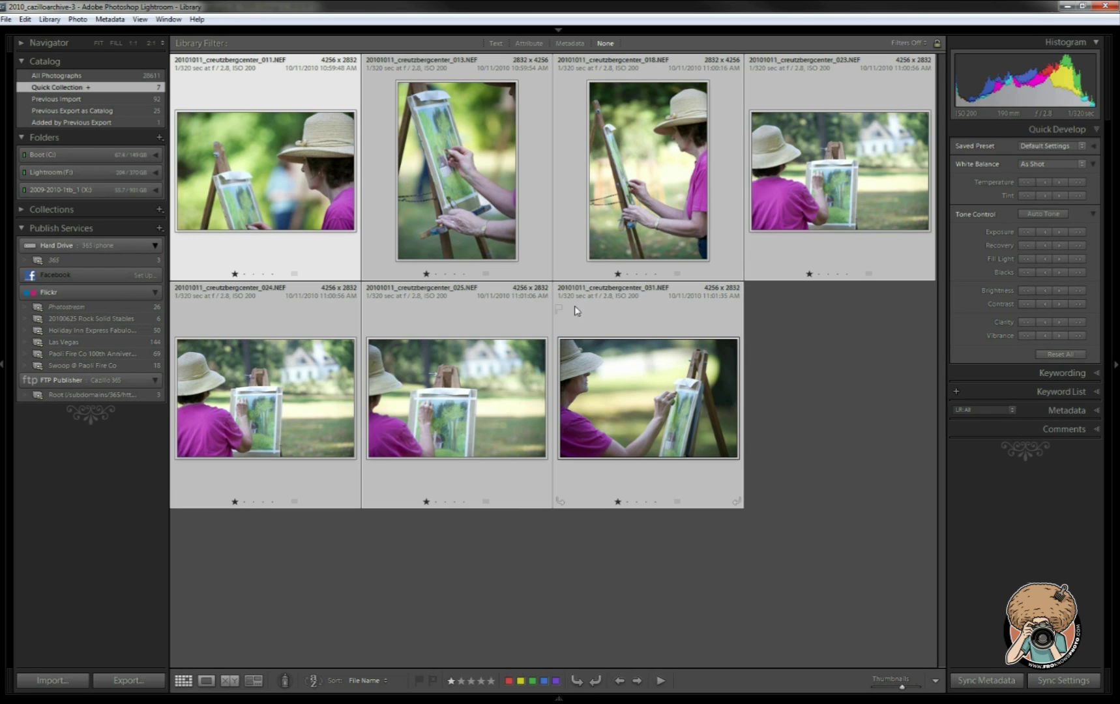
Step: Reselect all seven photos with creutzbergcenter_011 active, and exclude creutzbergcenter_025 and creutzbergcenter_031 from the selection
left_click(372, 174)
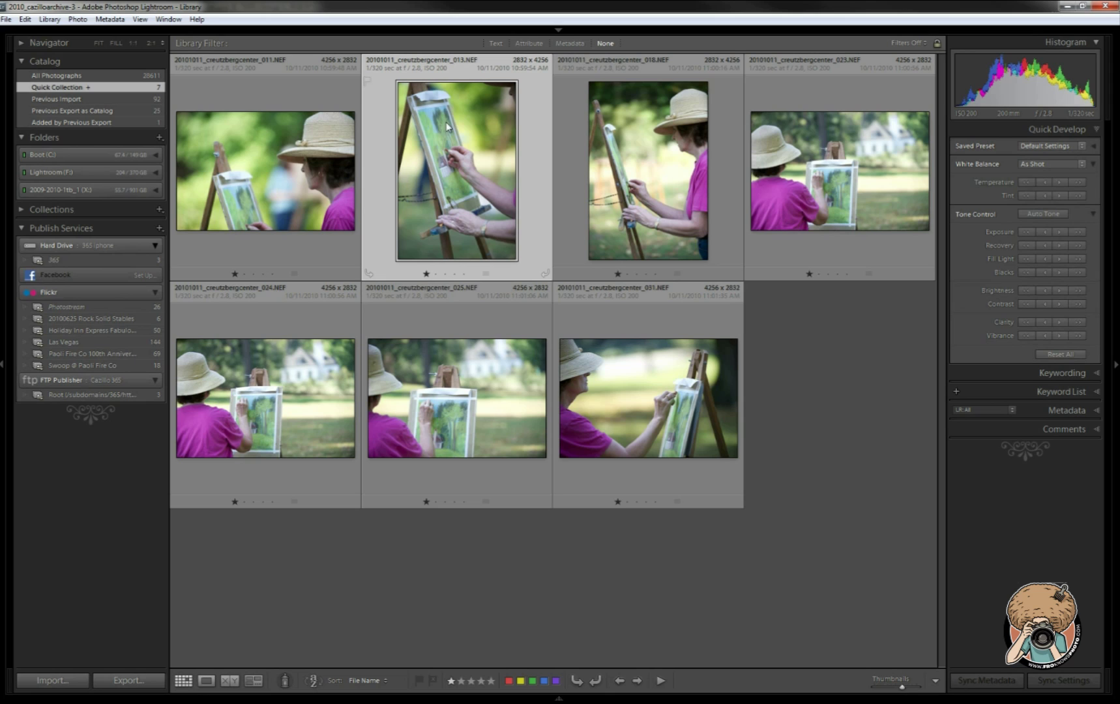
left_click(313, 180)
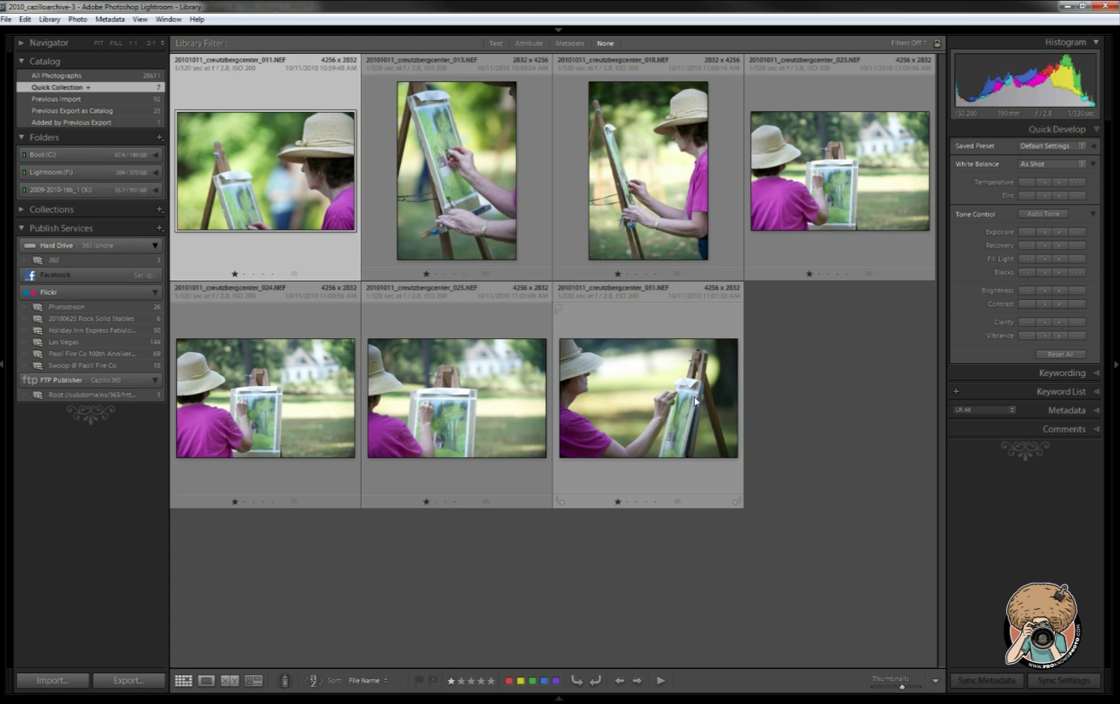
key("ctrl+a")
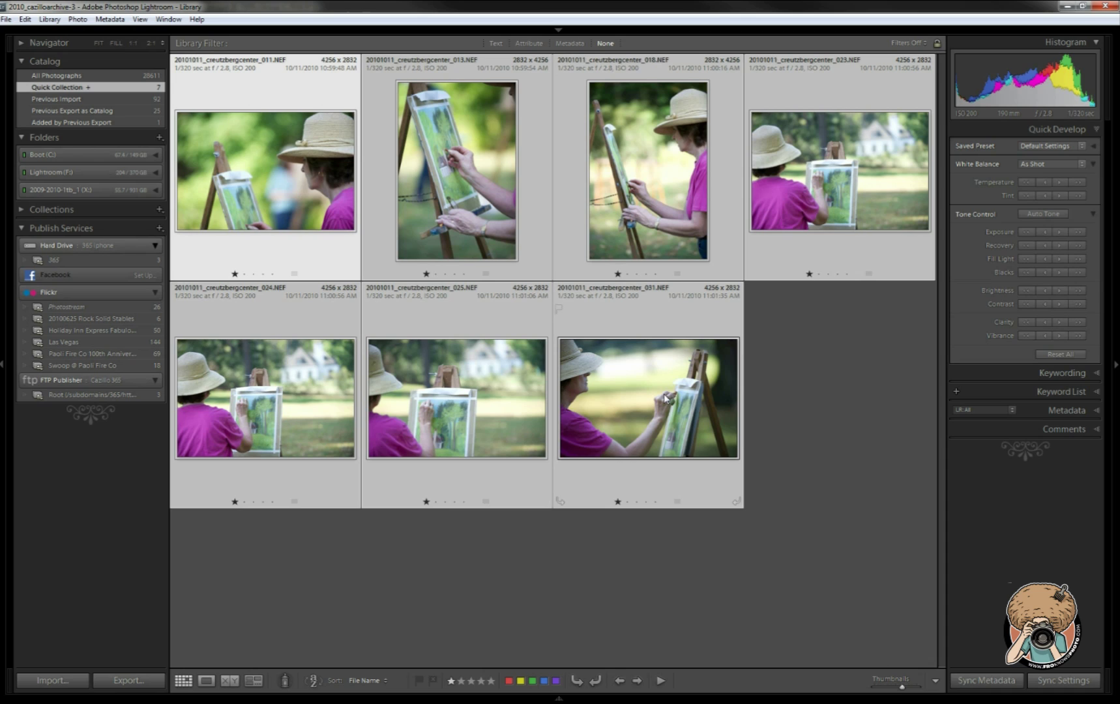
left_click(509, 400, "ctrl")
left_click(588, 399, "ctrl")
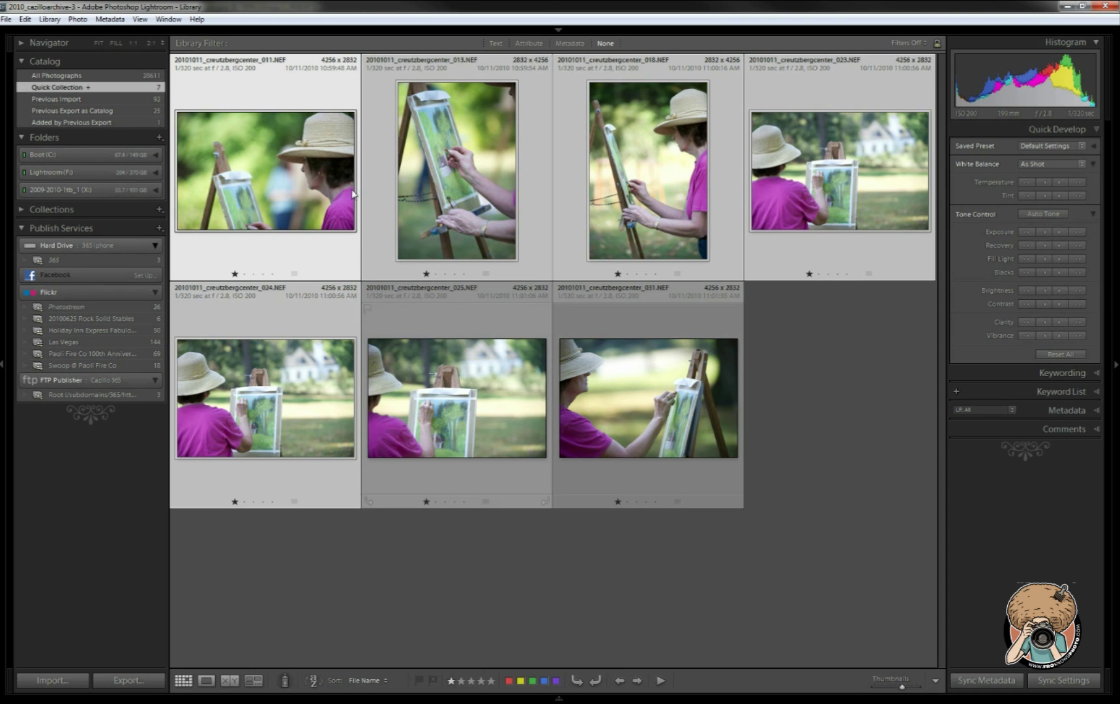
Step: Select the range from creutzbergcenter_011 through creutzbergcenter_025 and switch the active photo within it, ending on creutzbergcenter_018
left_click(307, 195)
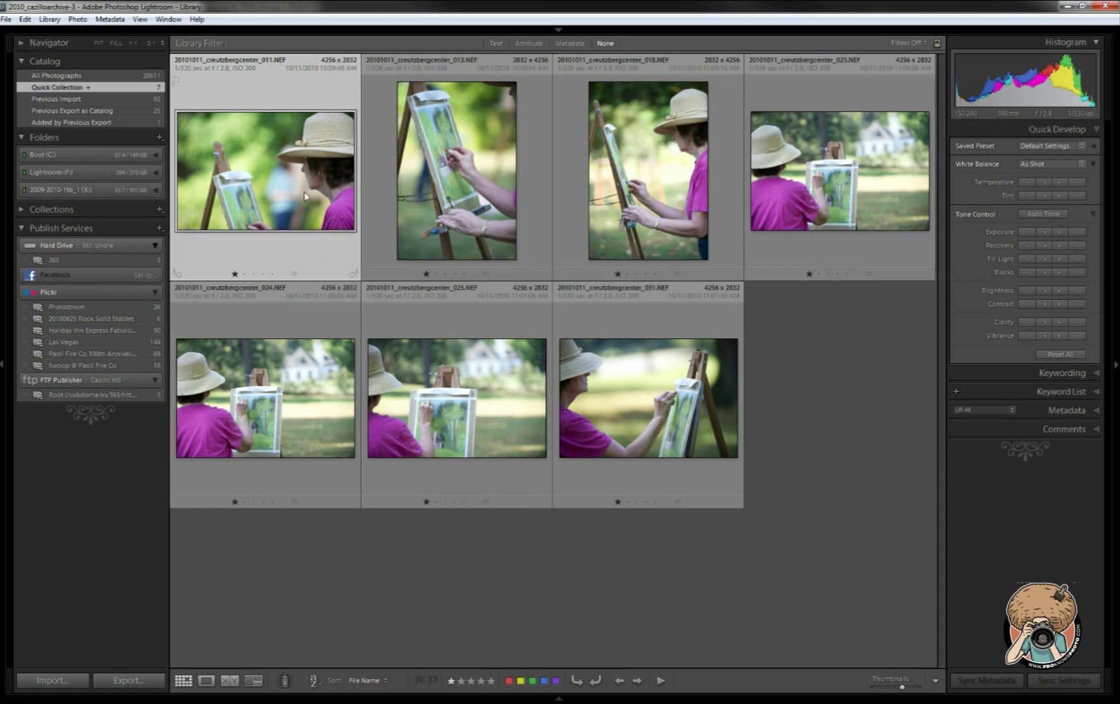
left_click(511, 408, "shift")
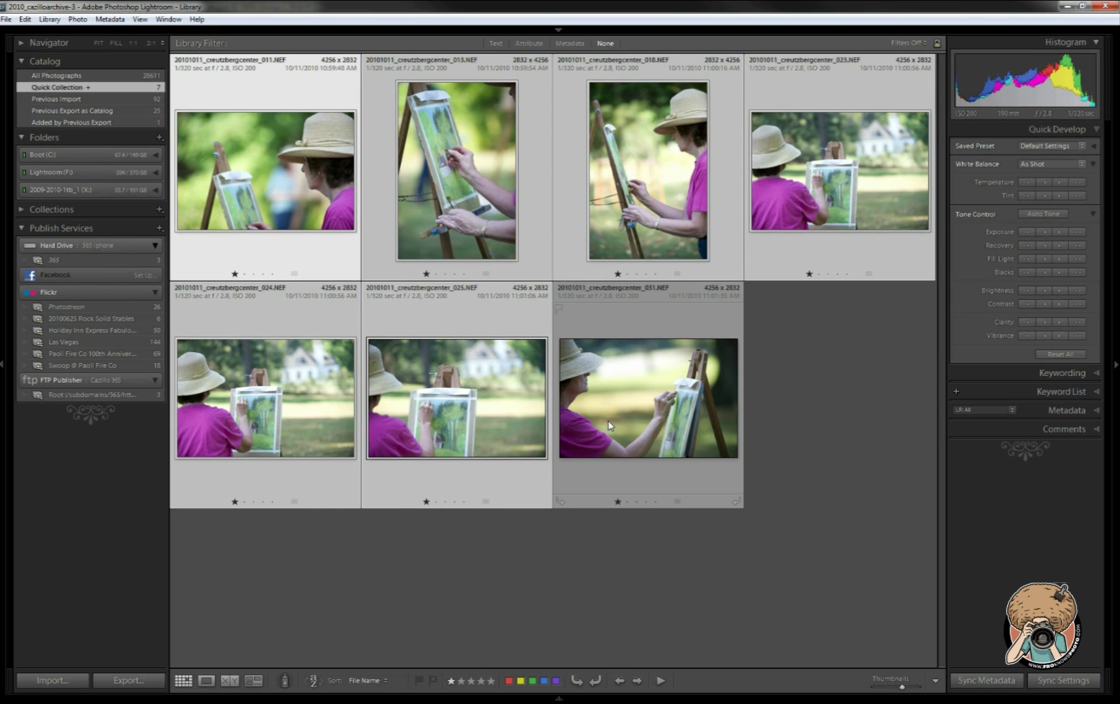
left_click(839, 170)
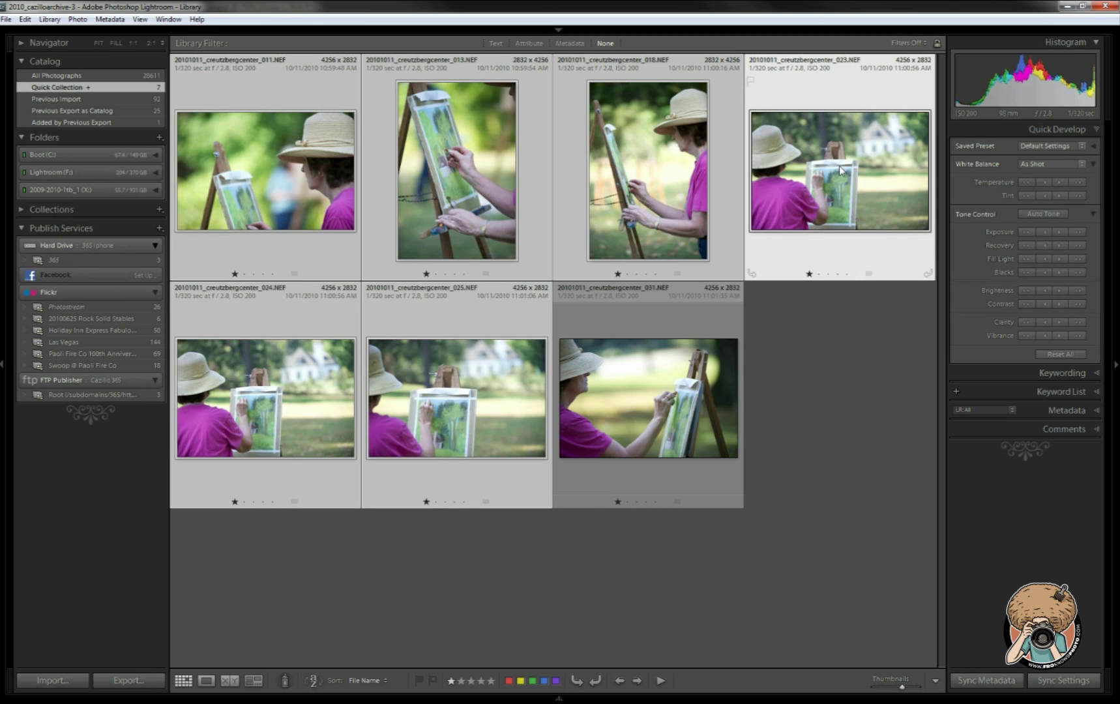
left_click(446, 378)
left_click(274, 400)
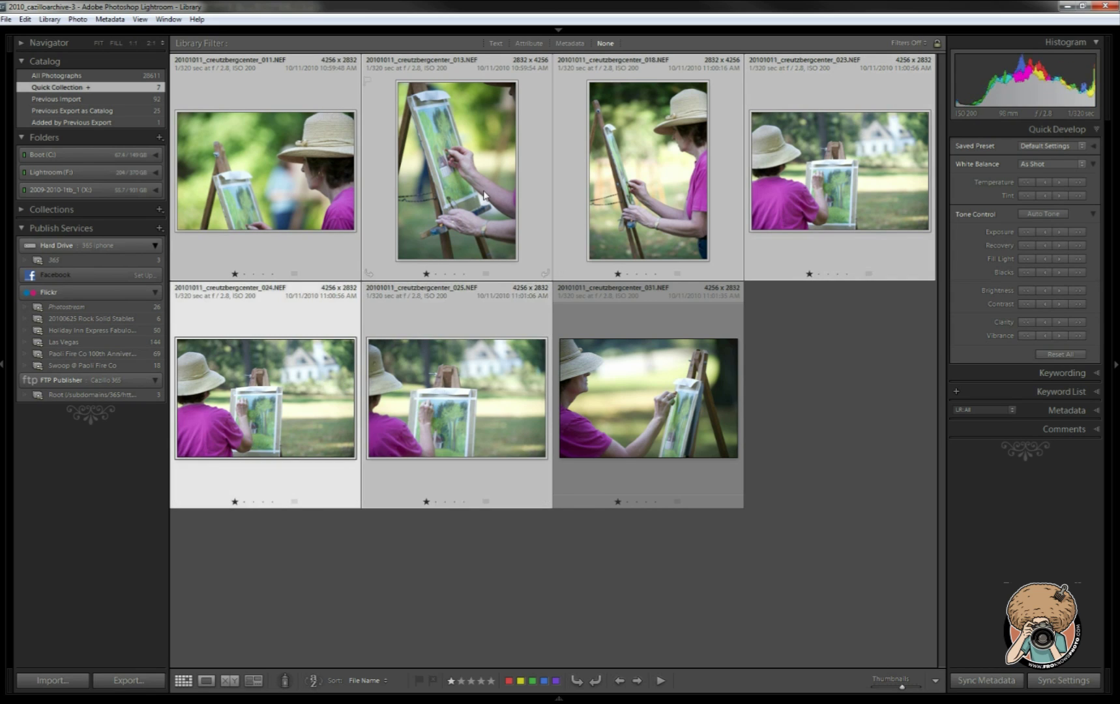
left_click(483, 194)
left_click(636, 177)
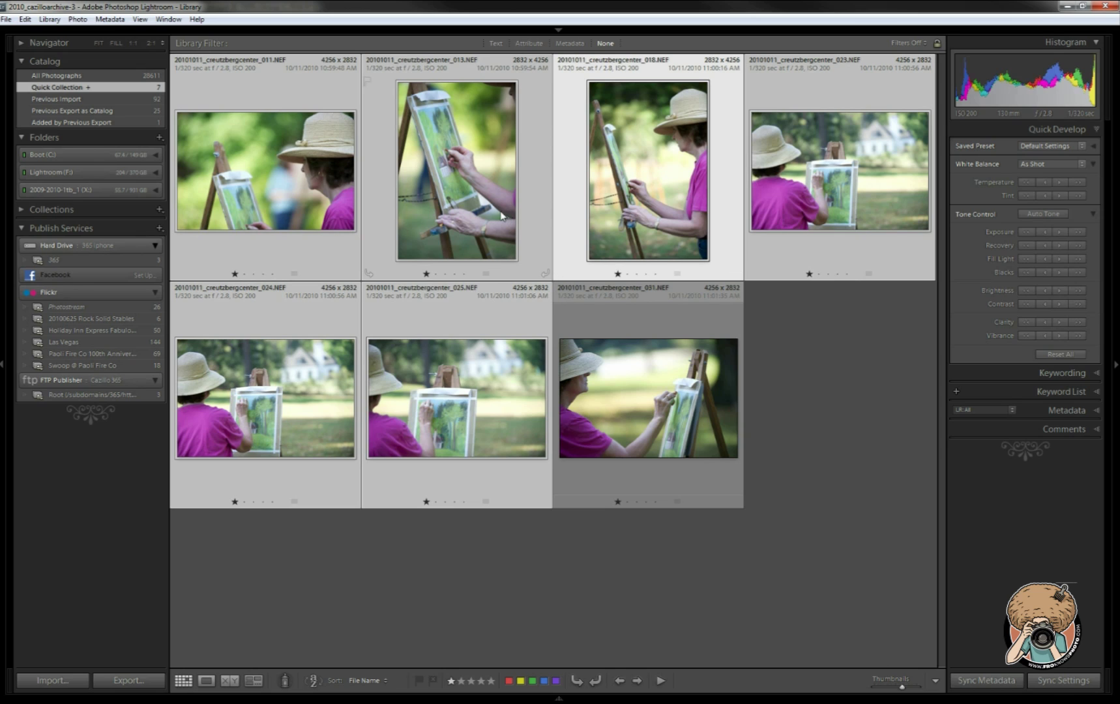
Step: Select all photos with creutzbergcenter_011 active, and exclude the photos ending in 025, 013, 018 and 023 from the selection
left_click(247, 253)
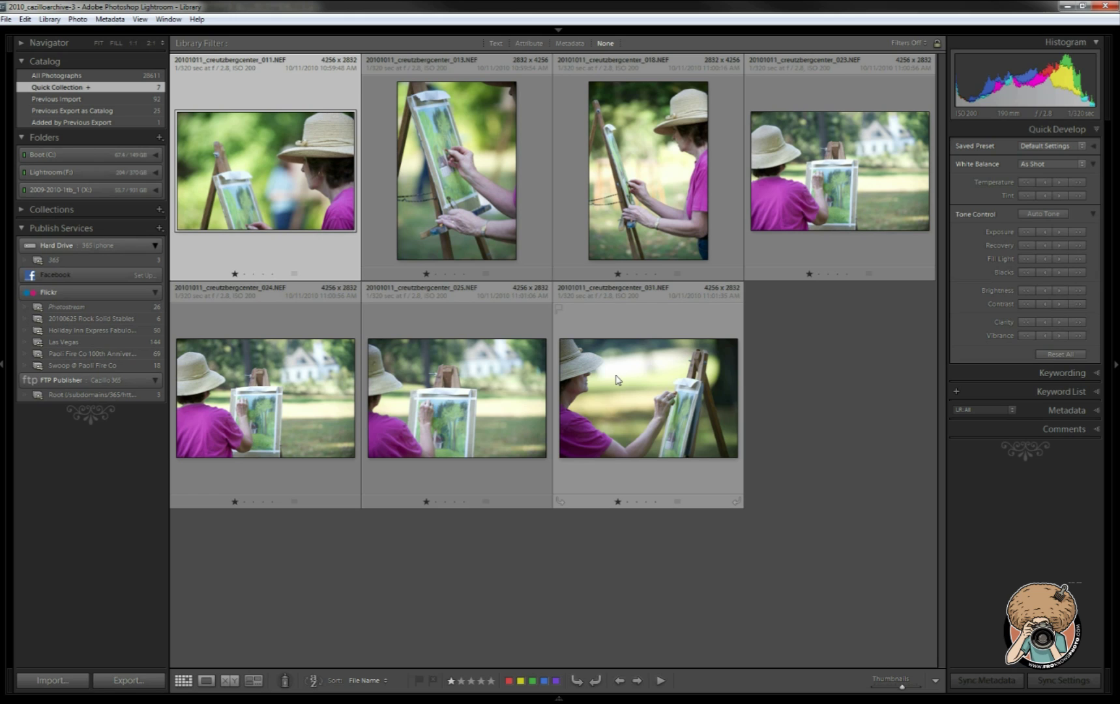
key("ctrl+a")
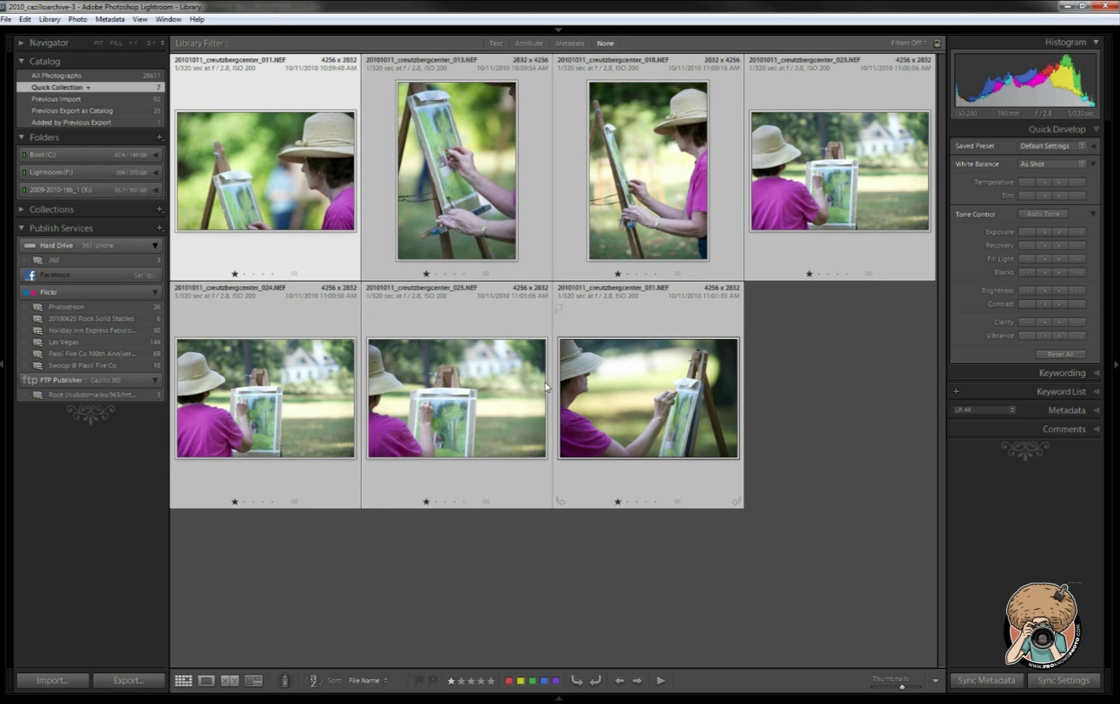
left_click(459, 383, "ctrl")
left_click(541, 270, "ctrl")
left_click(572, 229, "ctrl")
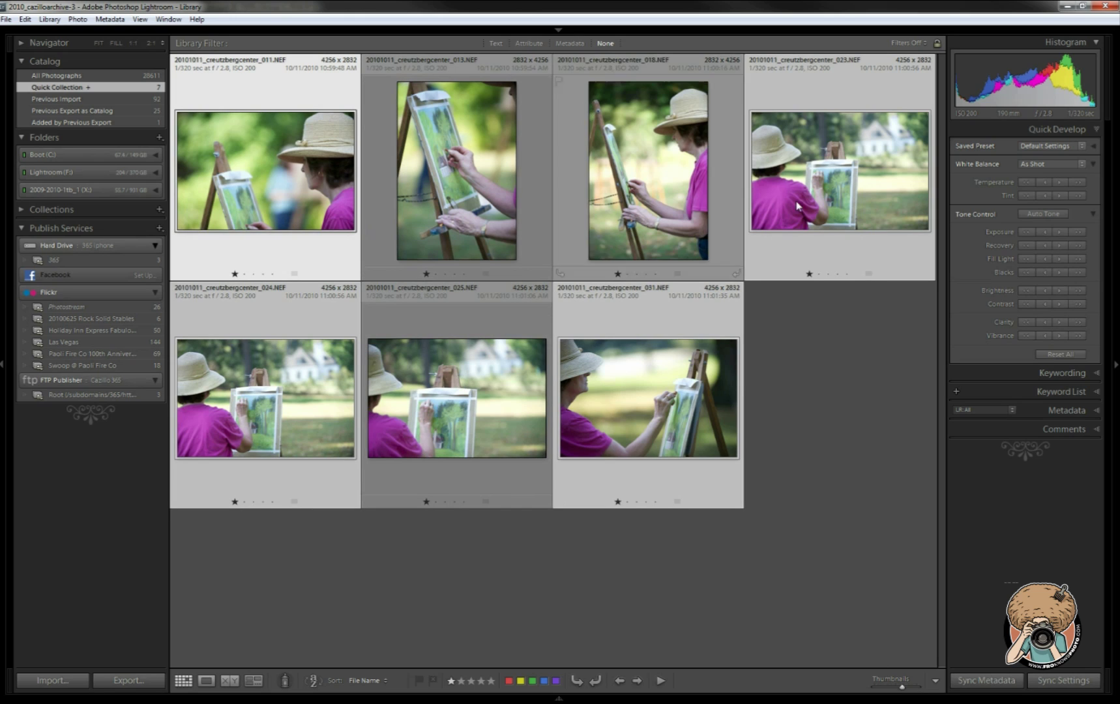
left_click(848, 200, "ctrl")
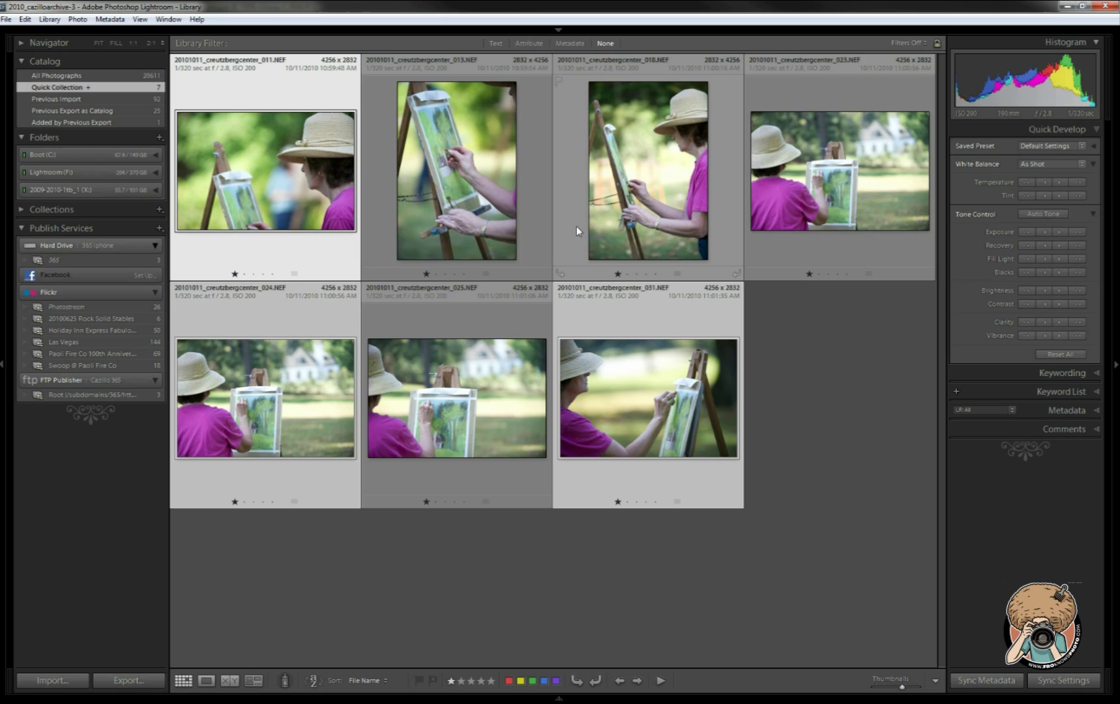
Step: Select all seven photos and try the Shade and Auto white balance presets on them
key("ctrl+a")
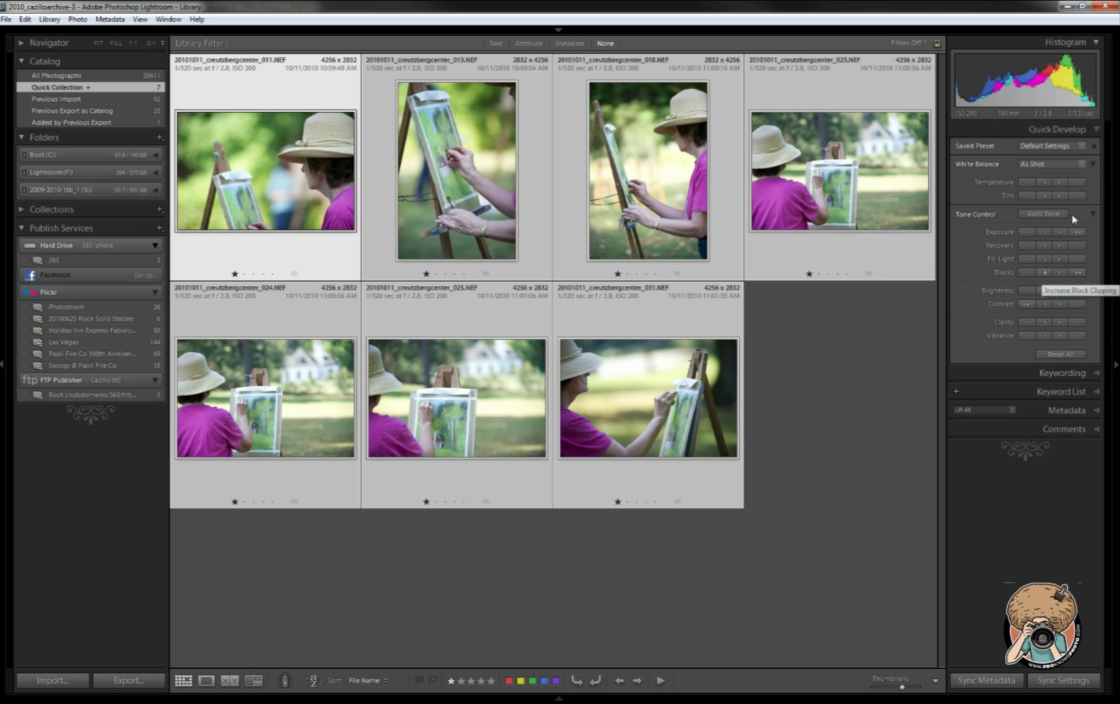
left_click(1080, 163)
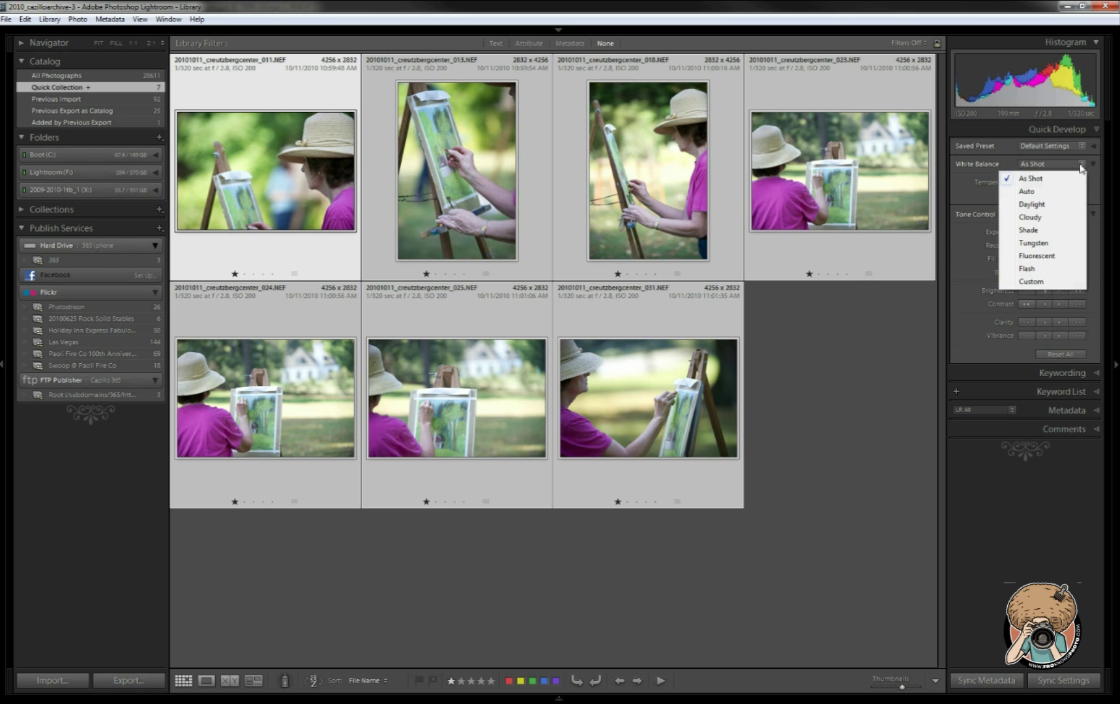
left_click(1063, 231)
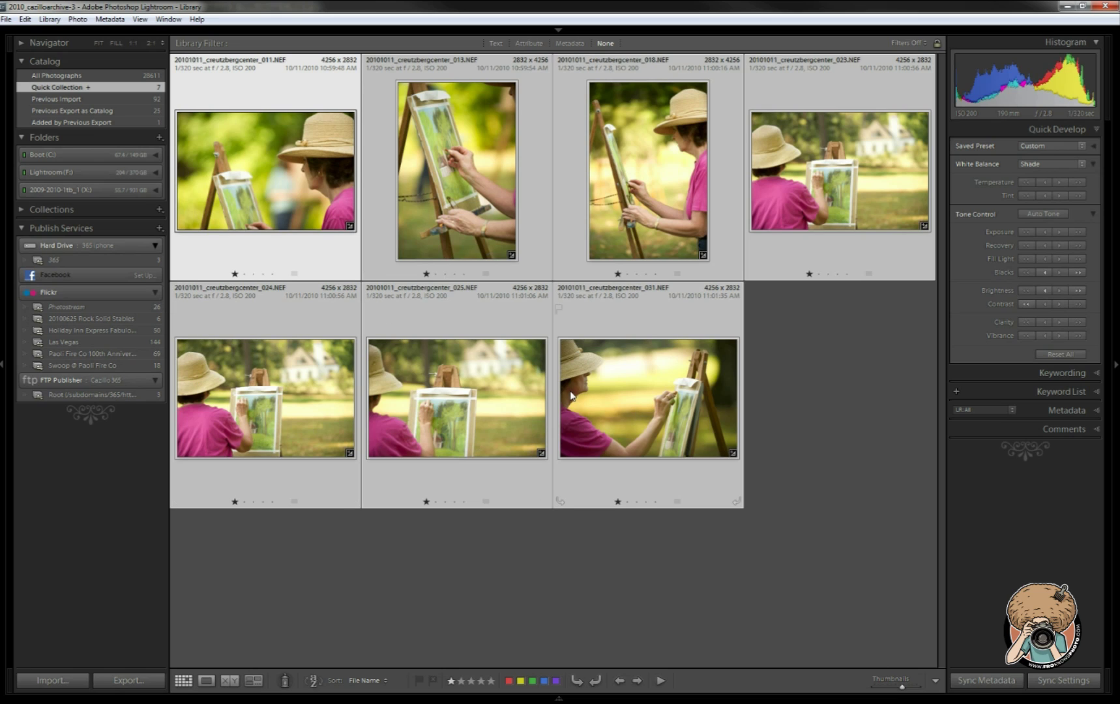
left_click(1067, 164)
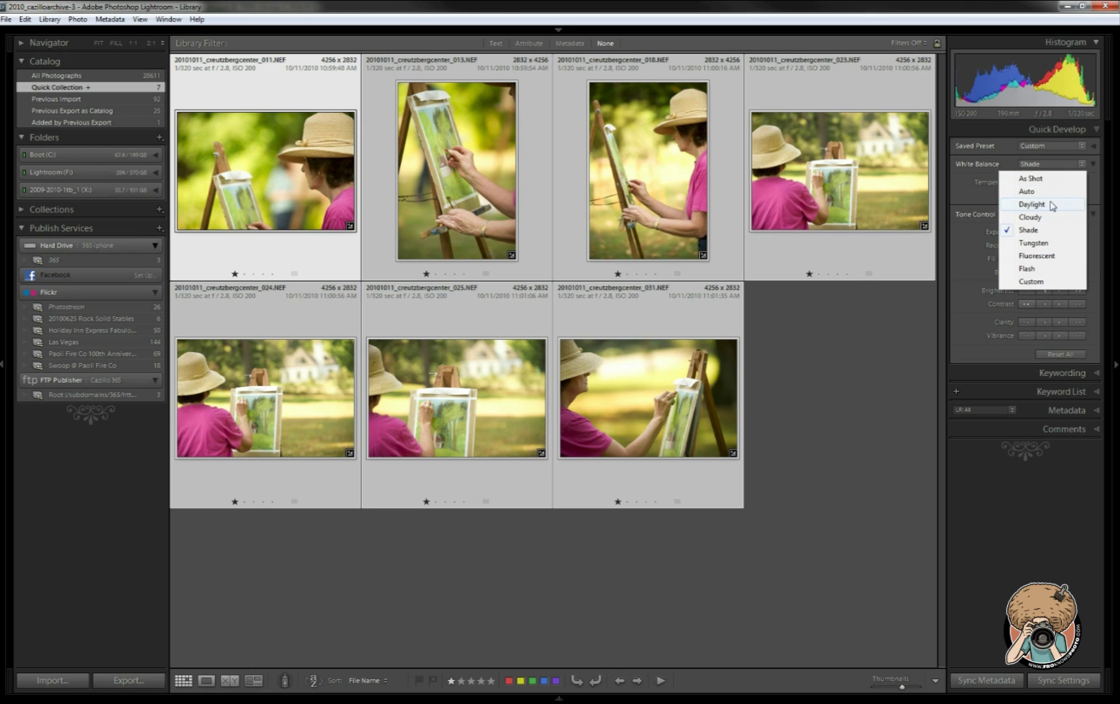
left_click(1046, 193)
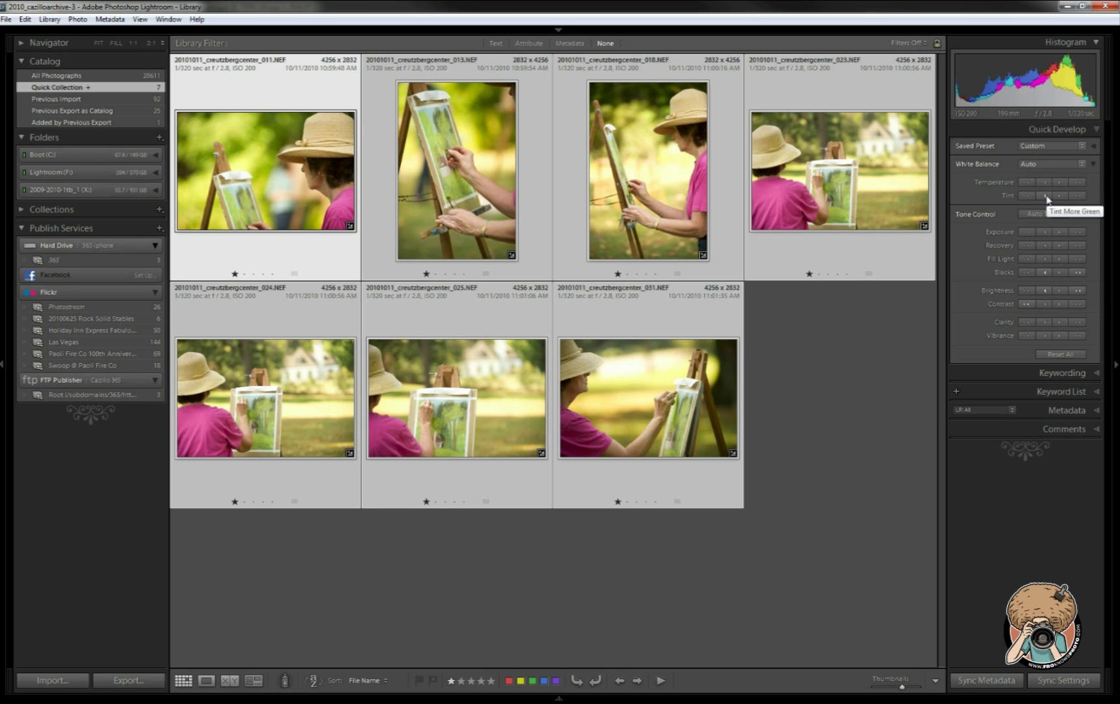
Step: Set the white balance of all seven selected photos to Cloudy
left_click(1079, 166)
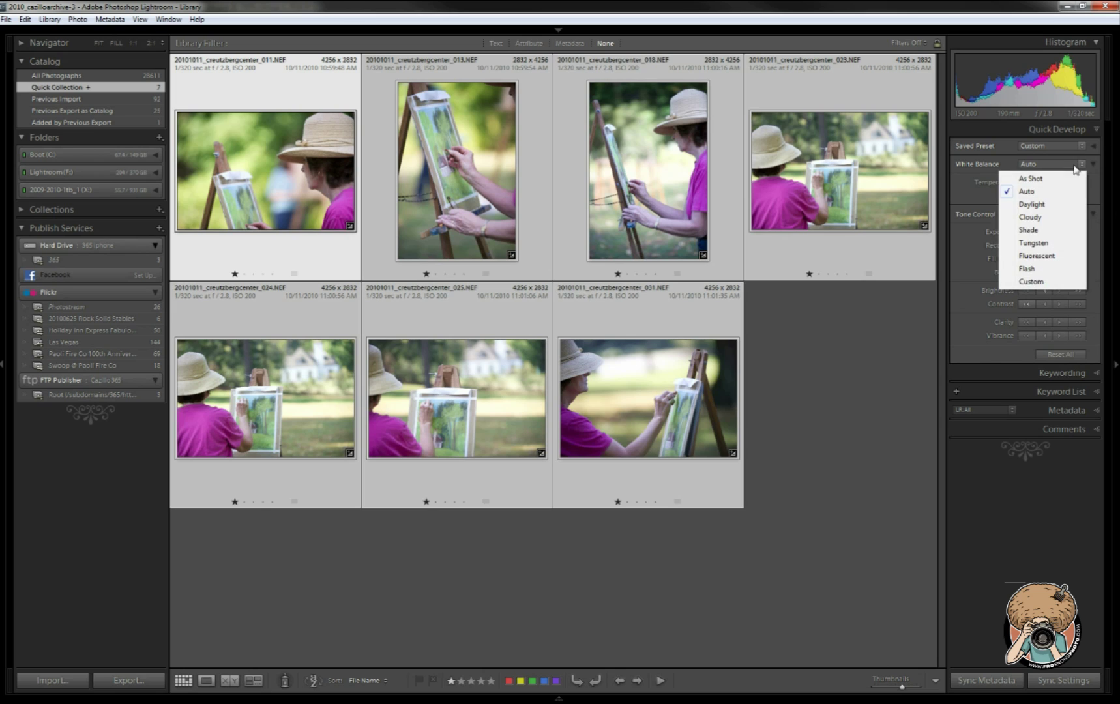
left_click(1043, 217)
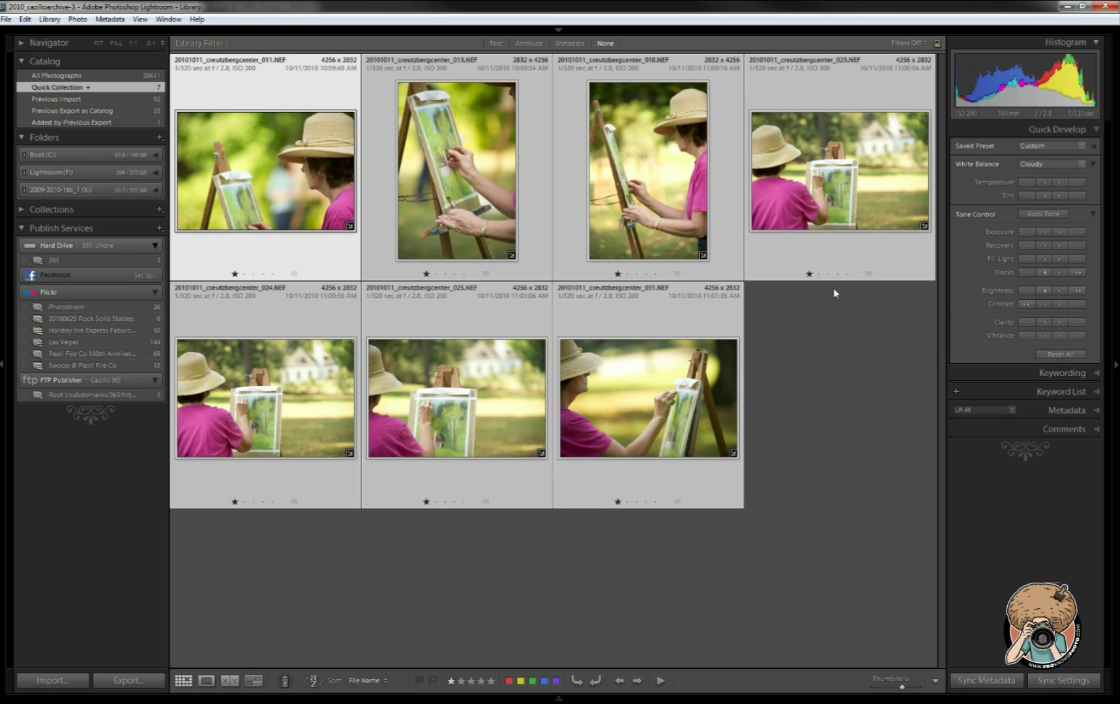
left_click(1064, 276)
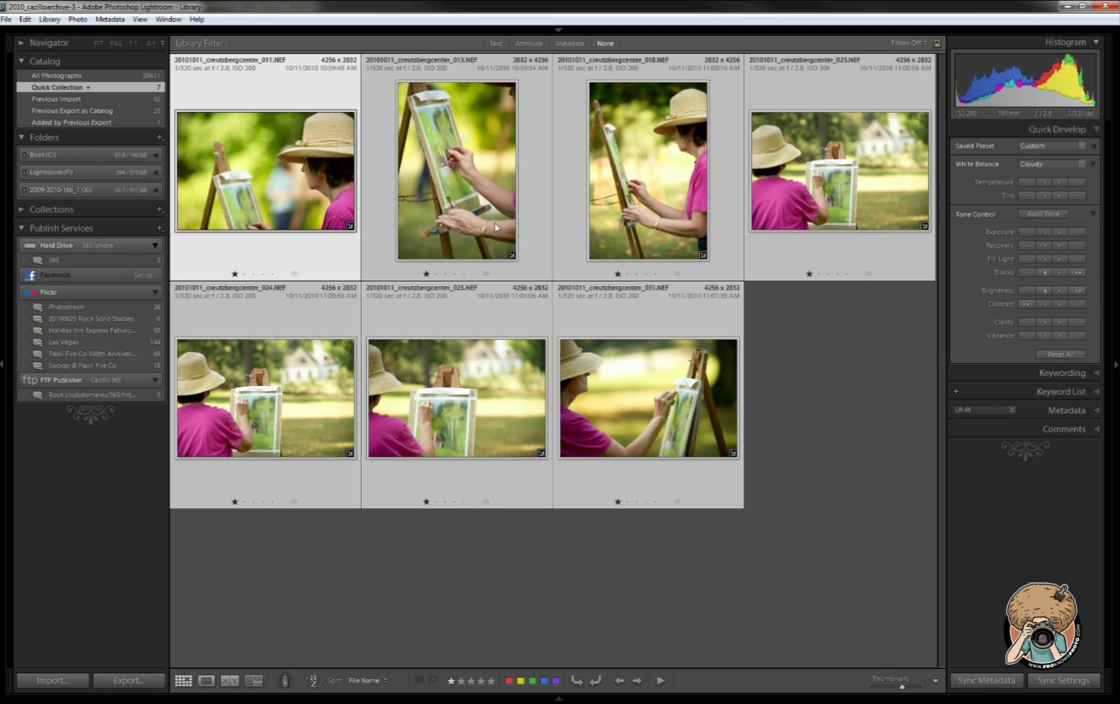
Step: Exclude creutzbergcenter_011 from the selection and reset the develop settings of the other six photos
left_click(391, 210)
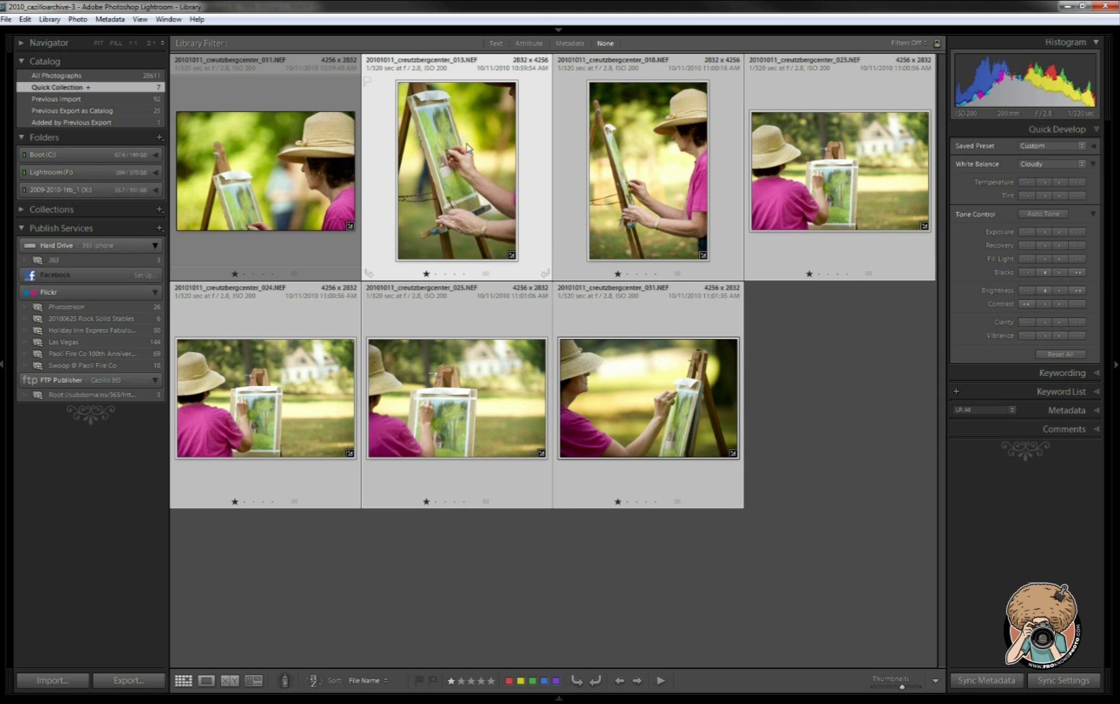
right_click(467, 147)
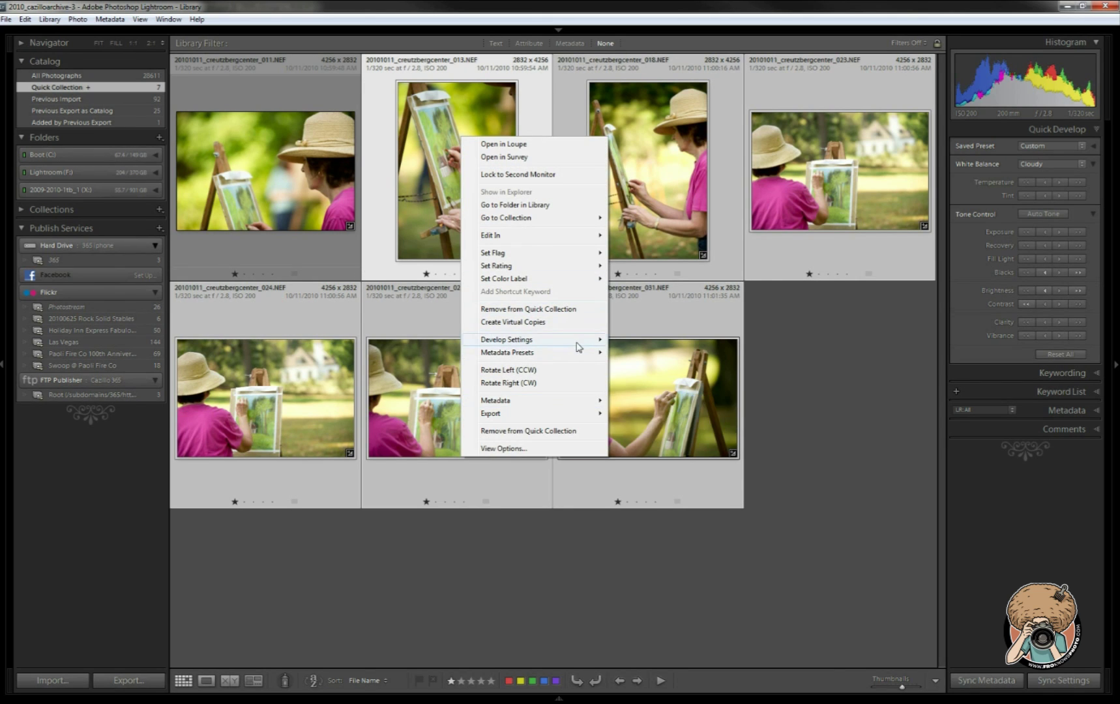
mouse_move(578, 340)
left_click(695, 114)
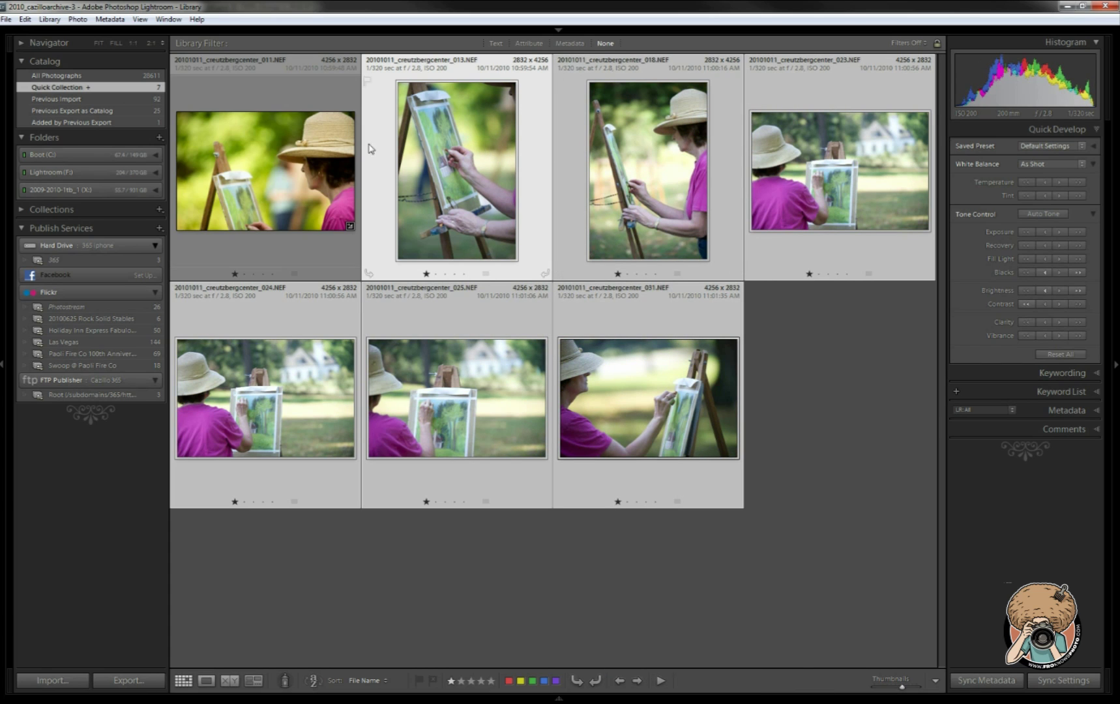
Step: Select all photos with creutzbergcenter_011 active and synchronize all of its develop settings to the others
left_click(291, 143)
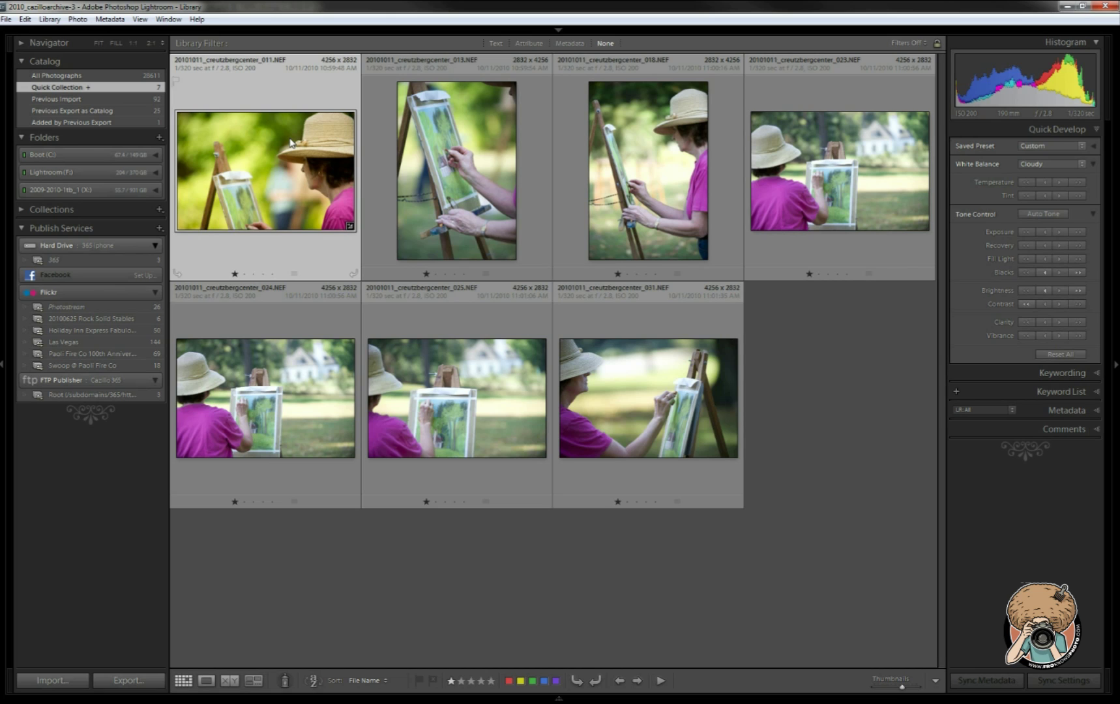
key("ctrl+a")
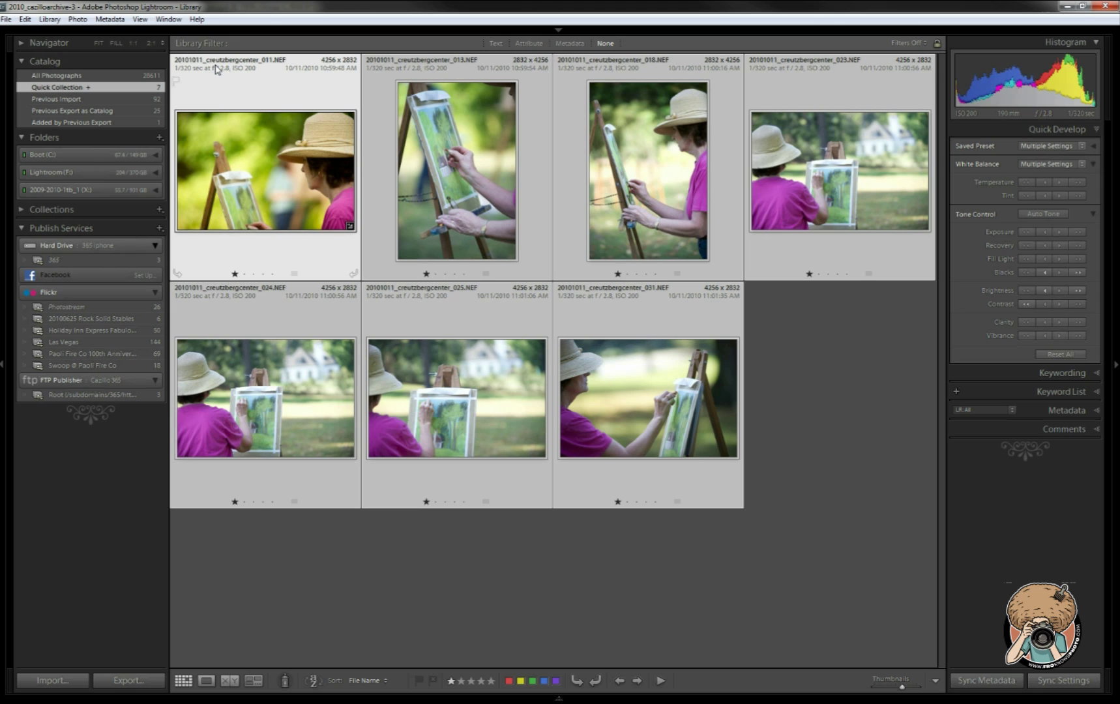
left_click(1063, 680)
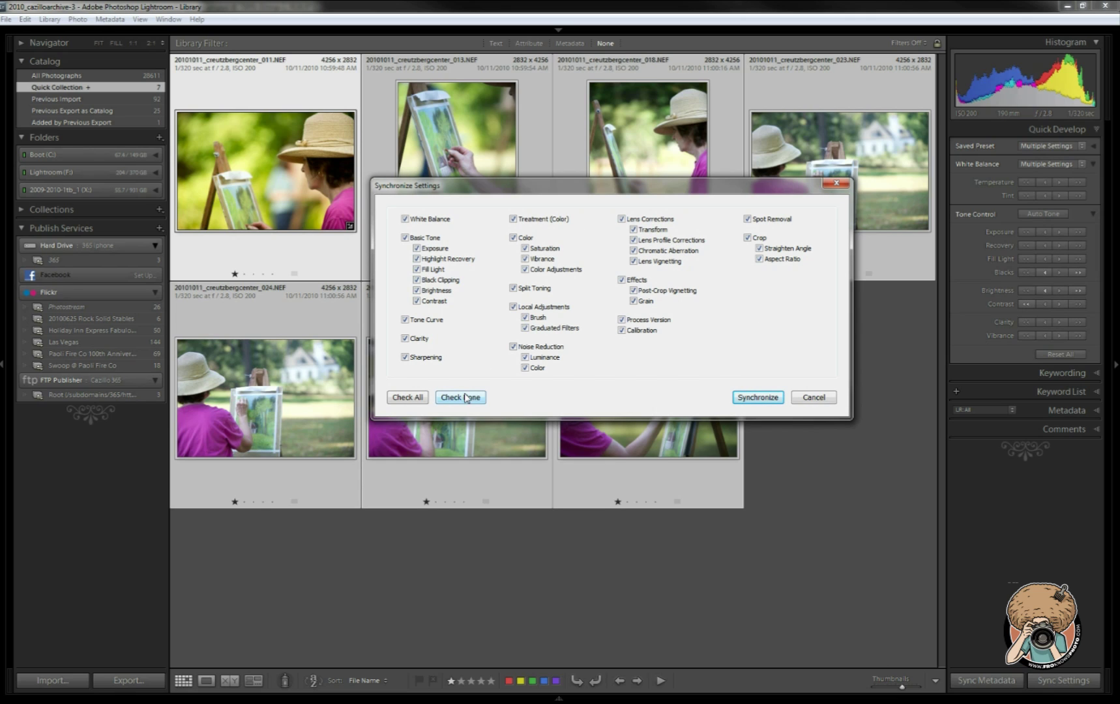
left_click(405, 399)
left_click(460, 401)
left_click(421, 399)
left_click(759, 399)
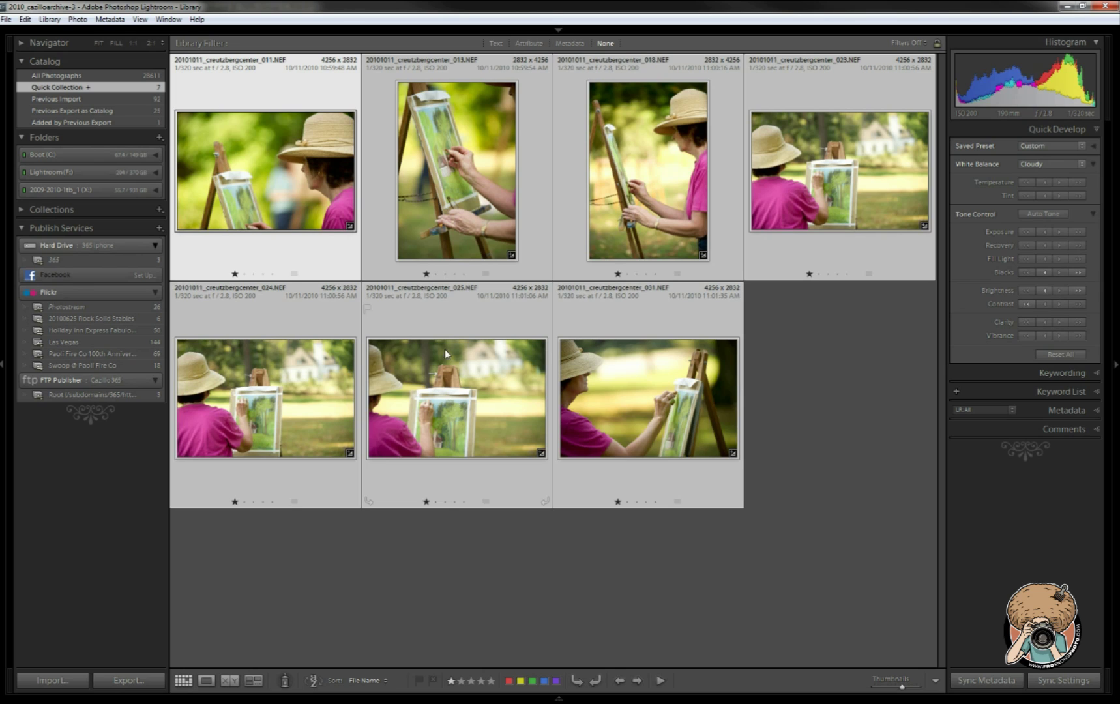
Step: Select only creutzbergcenter_011 and apply the B&W Creative - Look 4 develop preset to it
left_click(305, 121)
right_click(291, 149)
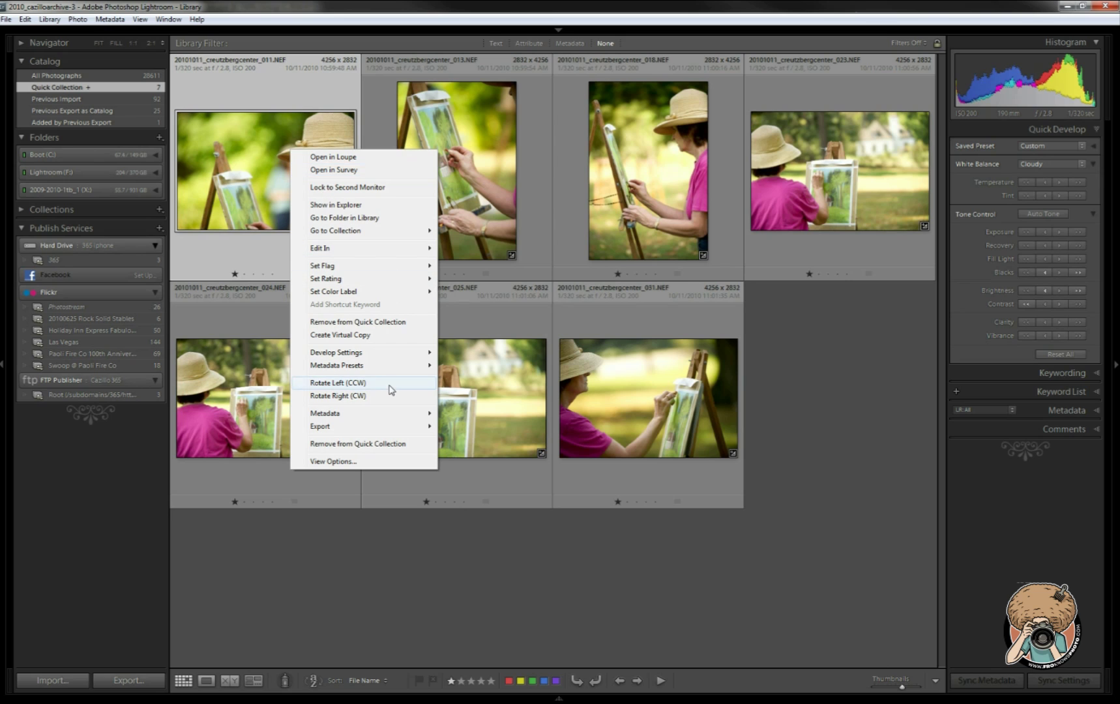
mouse_move(417, 353)
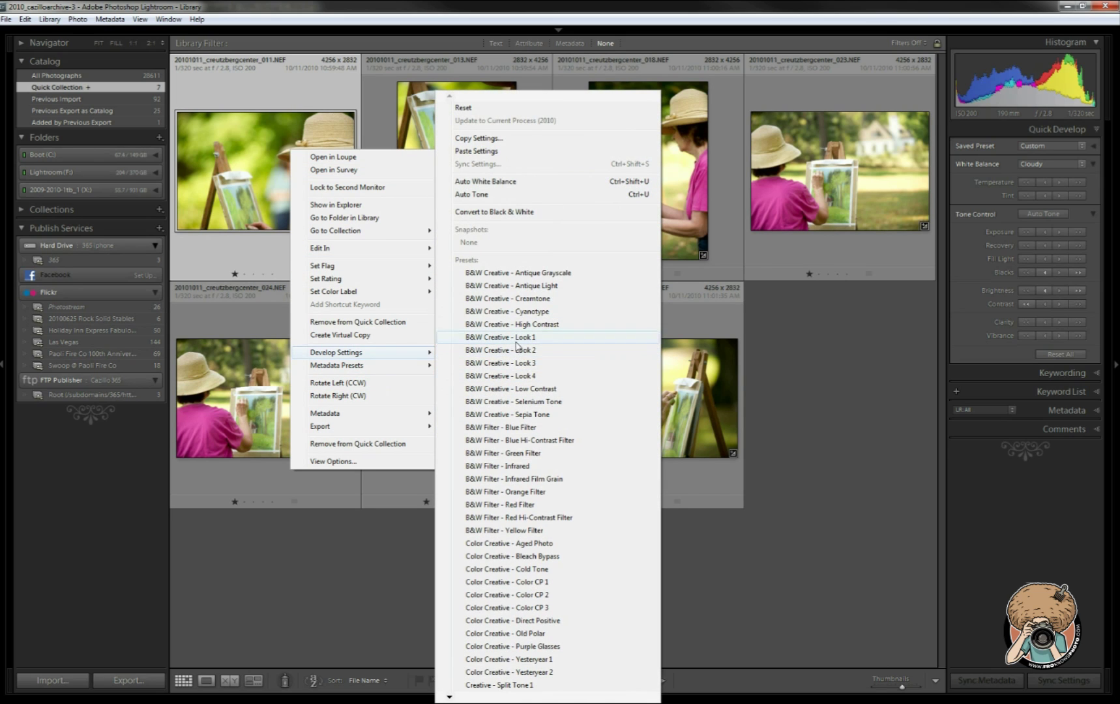
left_click(489, 376)
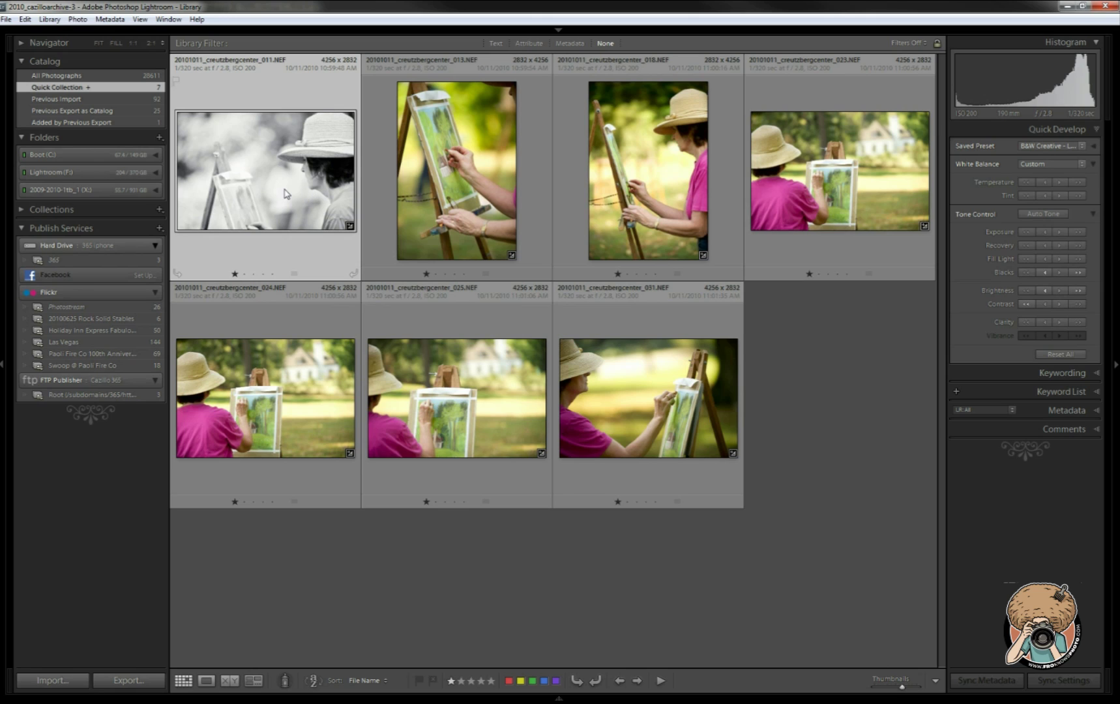
Step: Copy all develop settings from creutzbergcenter_011 and paste them onto creutzbergcenter_018 and creutzbergcenter_025 by selecting them together
key("ctrl+a")
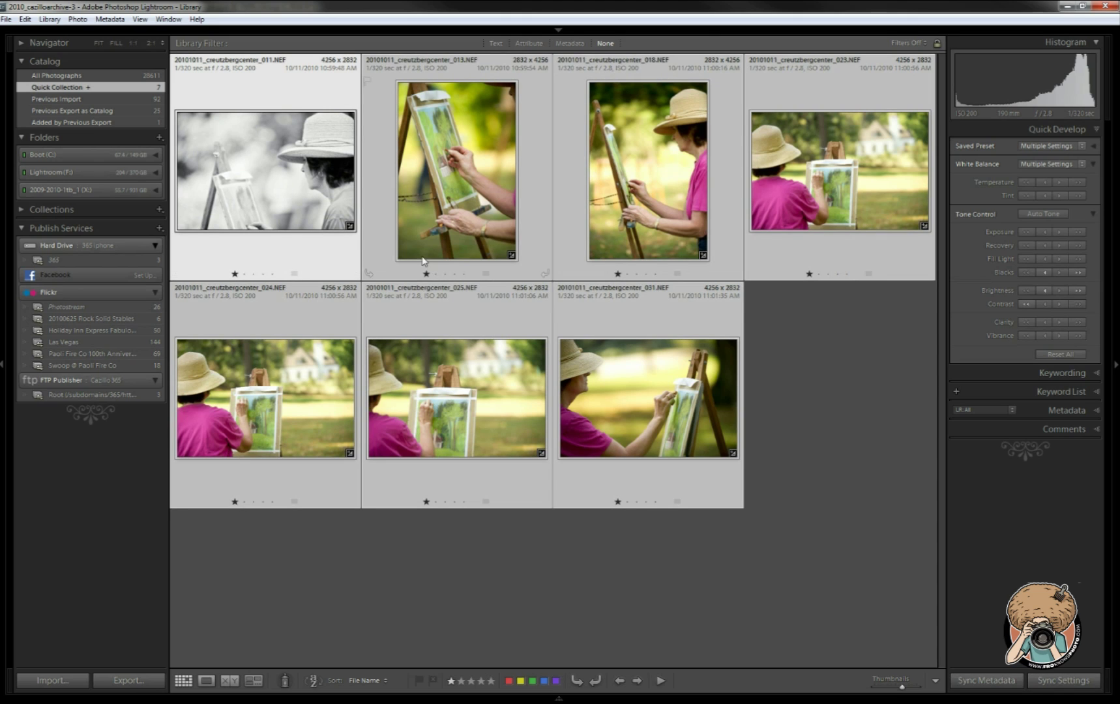
left_click(325, 246)
left_click(645, 209, "ctrl")
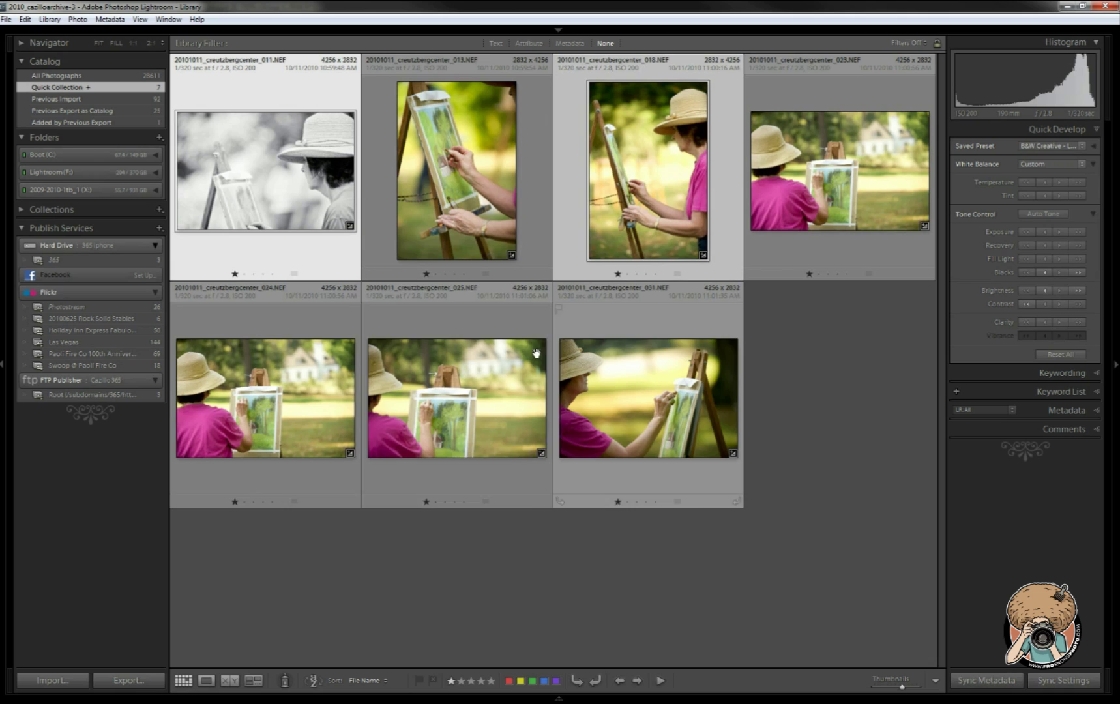
left_click(494, 380, "ctrl")
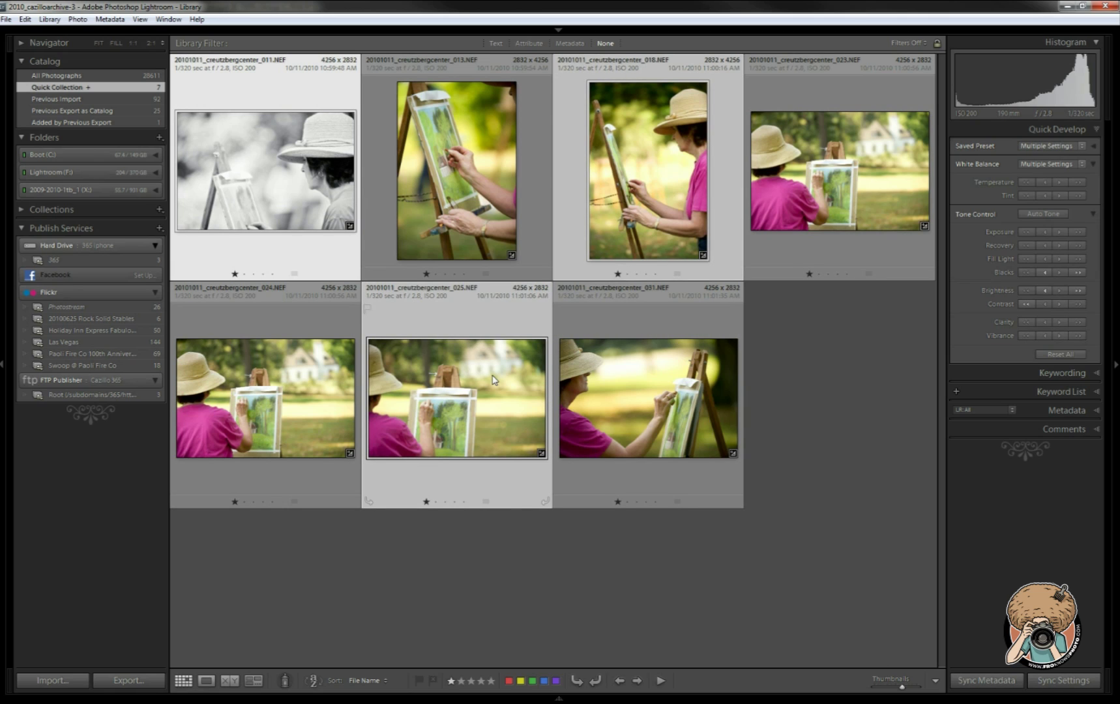
left_click(300, 173)
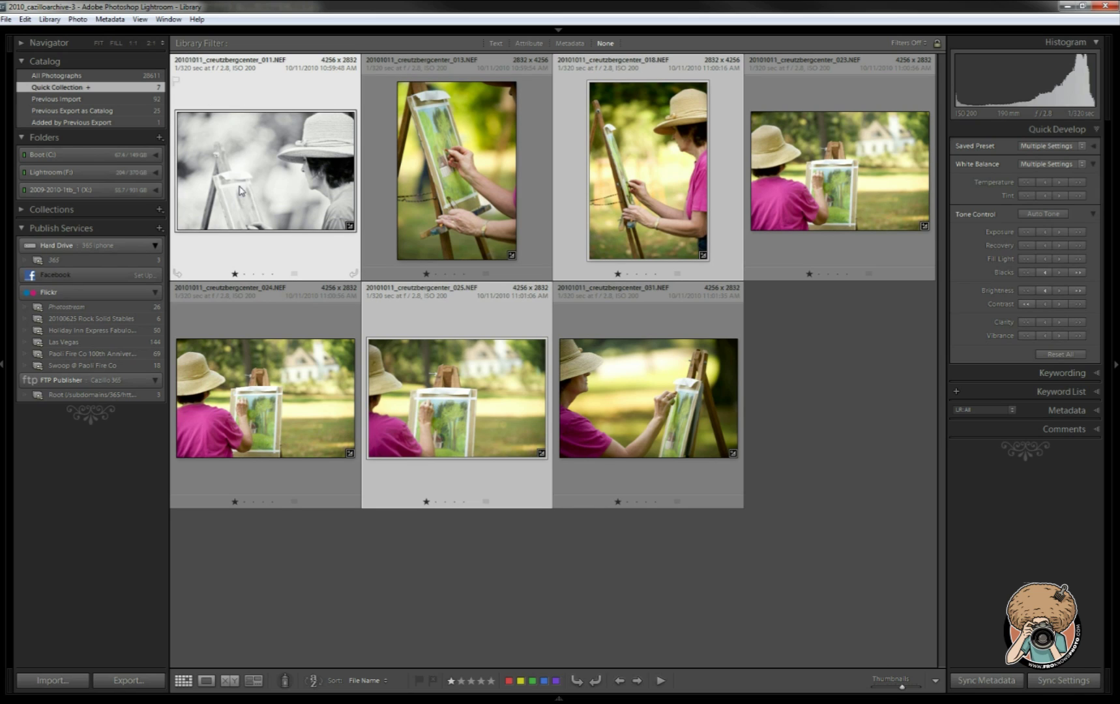
key("ctrl+shift+c")
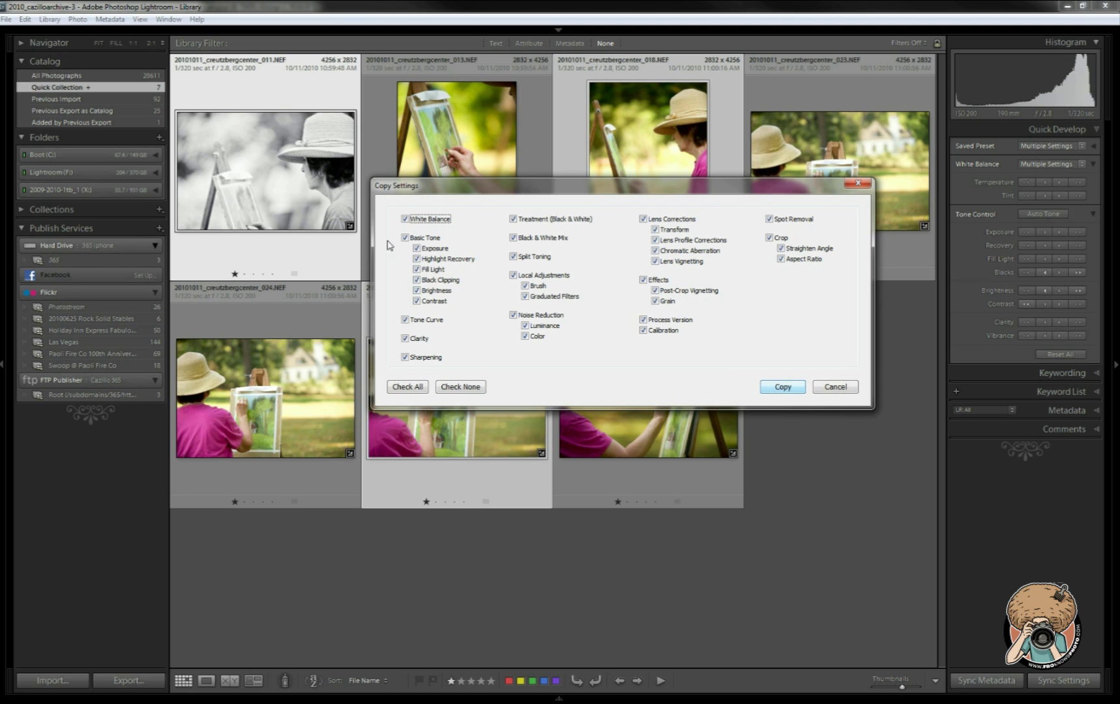
left_click(773, 392)
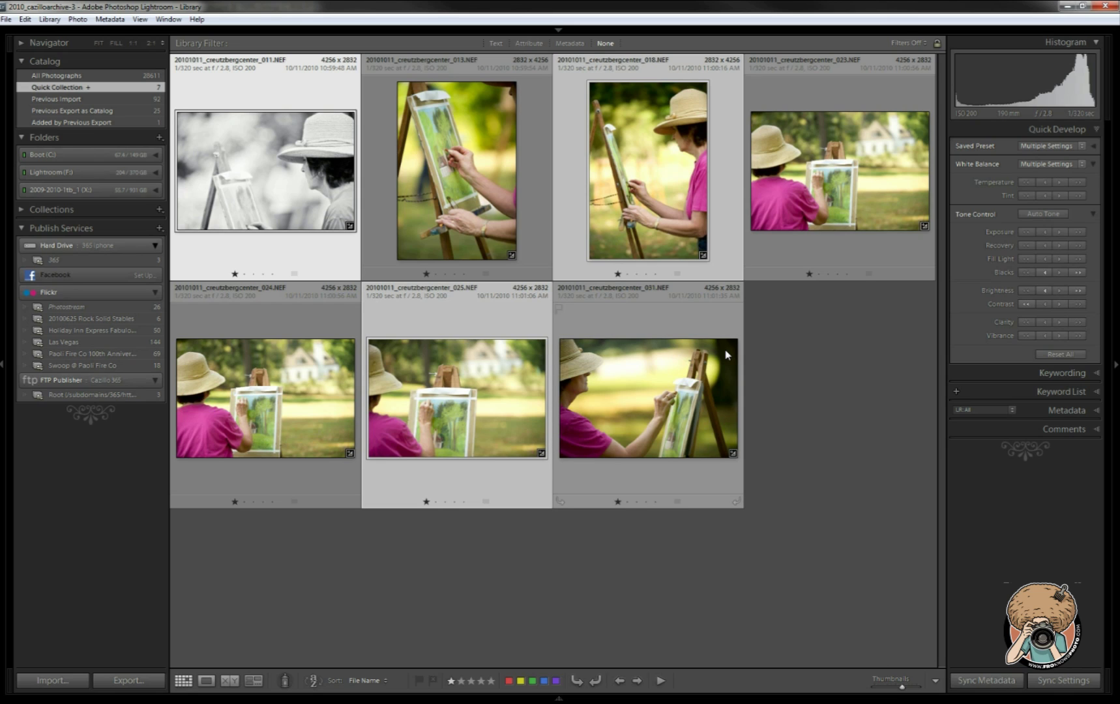
key("ctrl+shift+v")
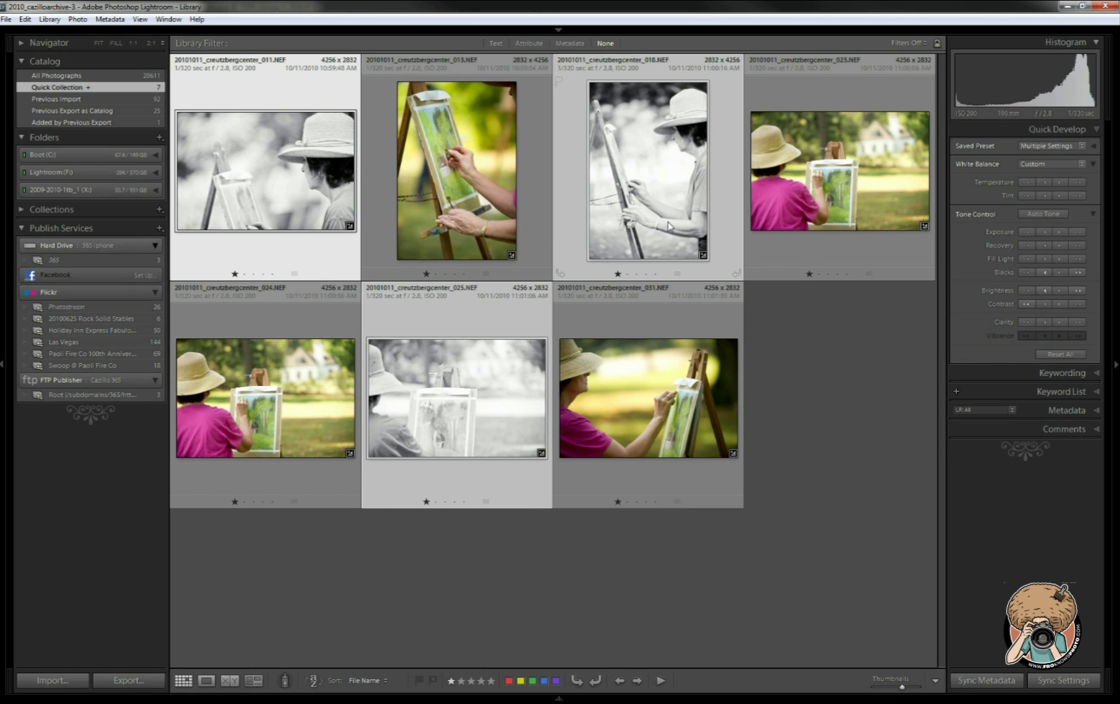
Step: Reset the develop settings of the three selected photos
right_click(266, 170)
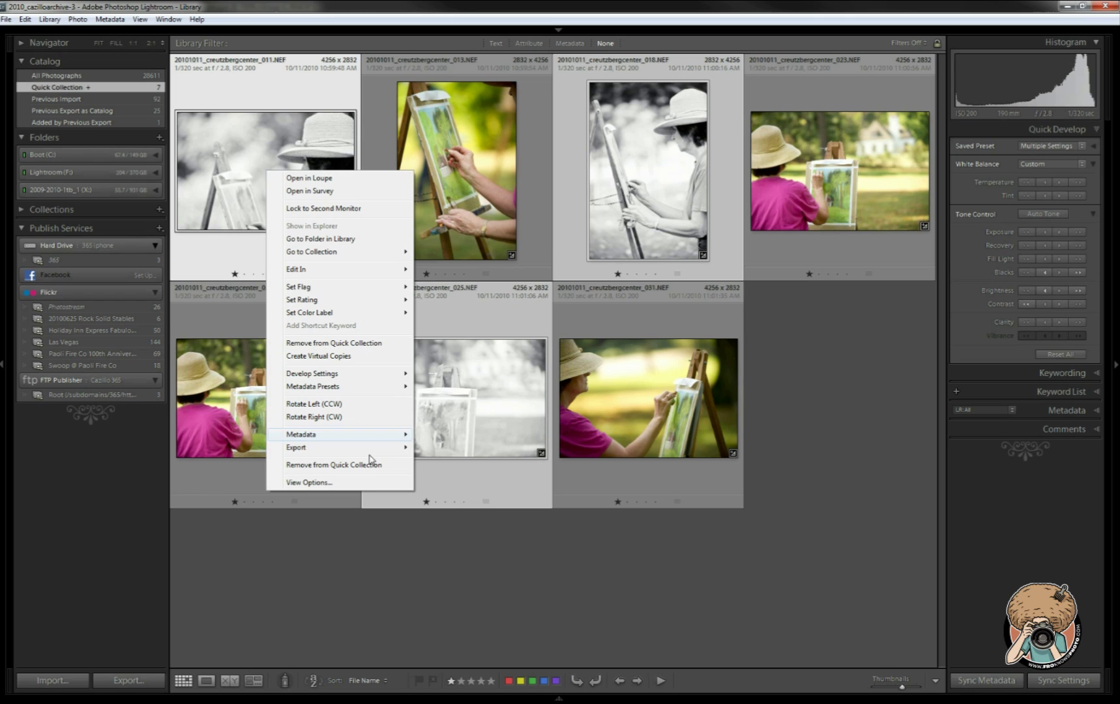
mouse_move(391, 374)
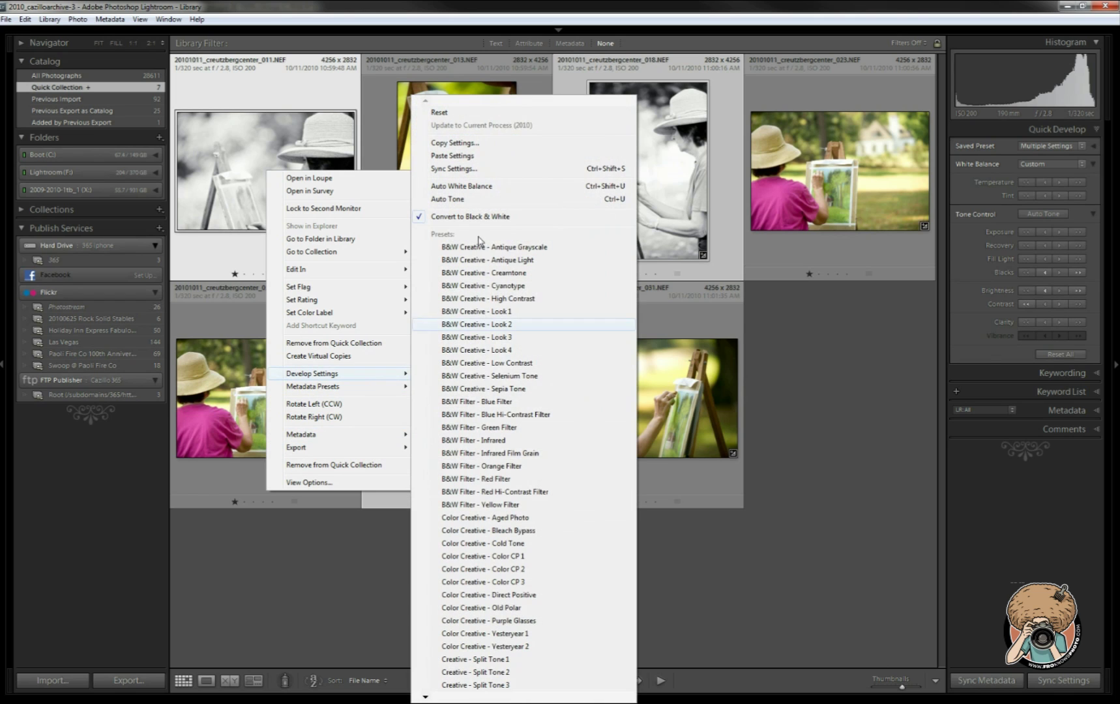
left_click(493, 113)
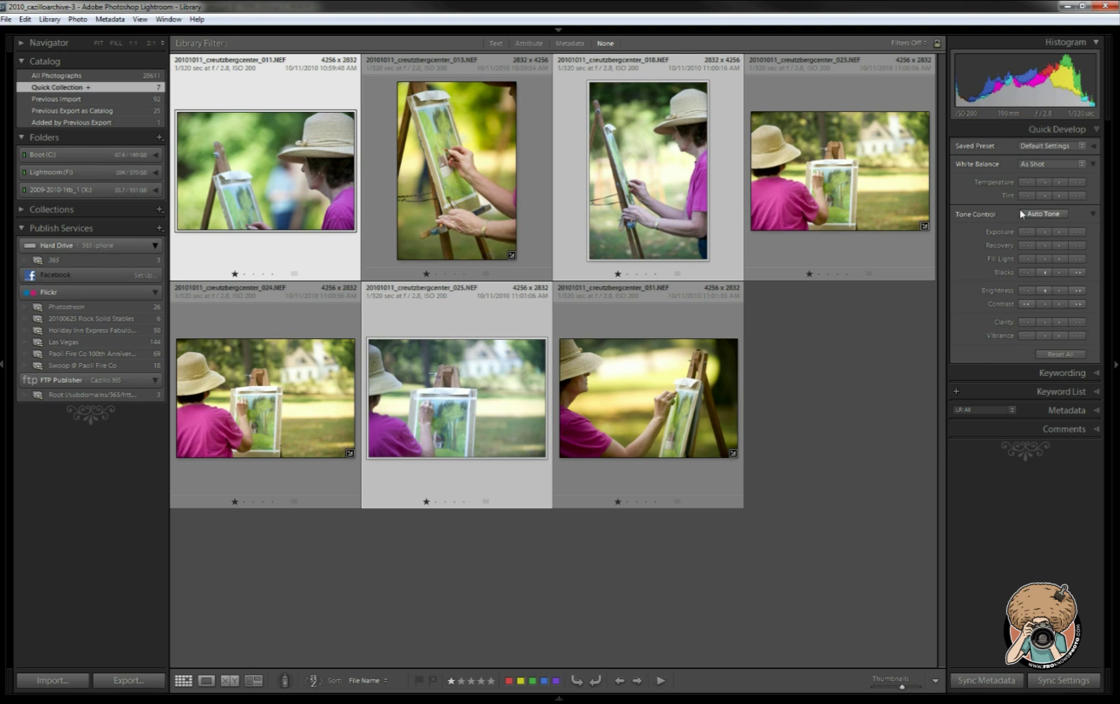
Step: Switch to the Develop module, show the filmstrip and select all seven photos with creutzbergcenter_011 active
key("d")
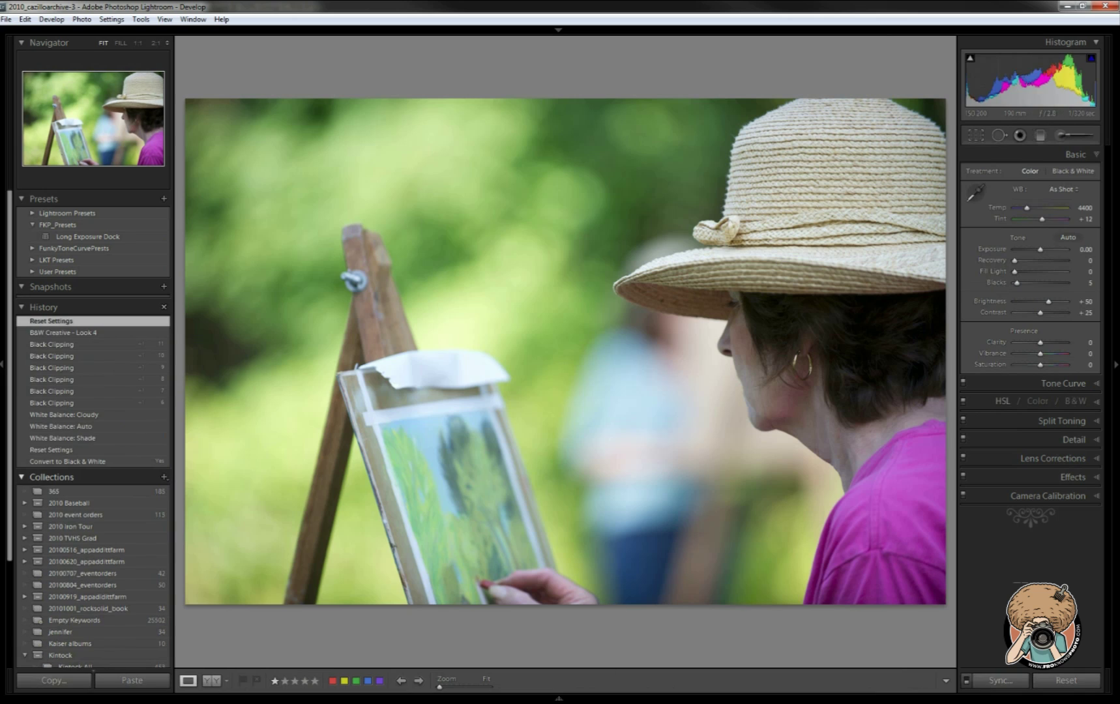
mouse_move(594, 702)
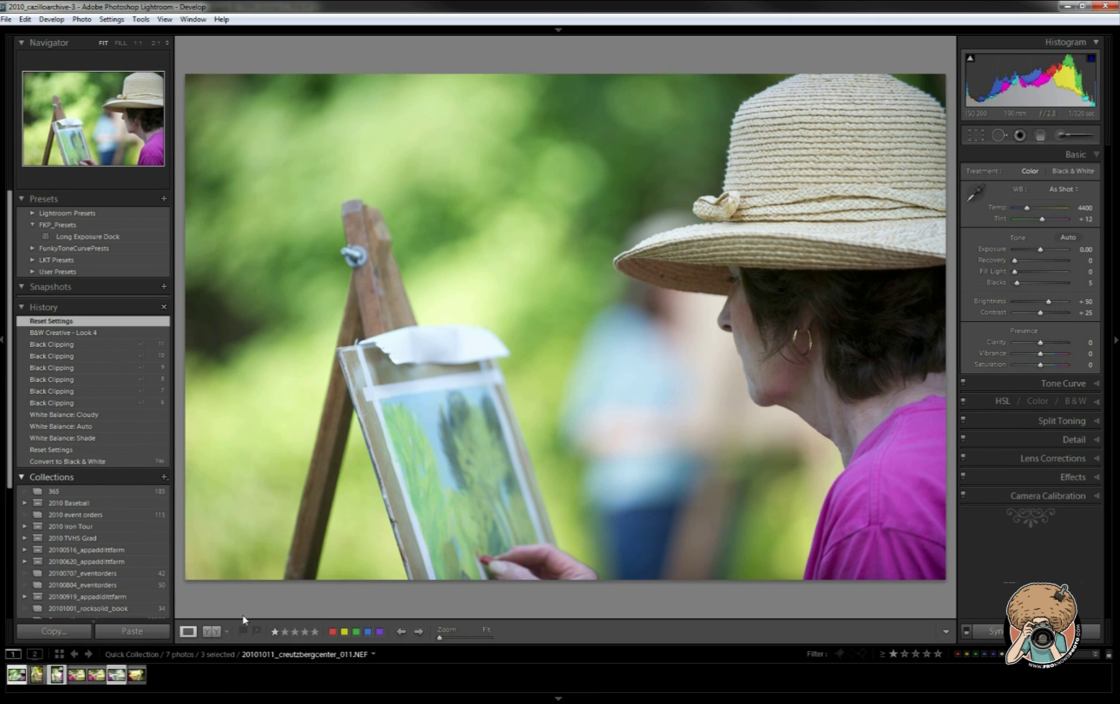
left_click(18, 673)
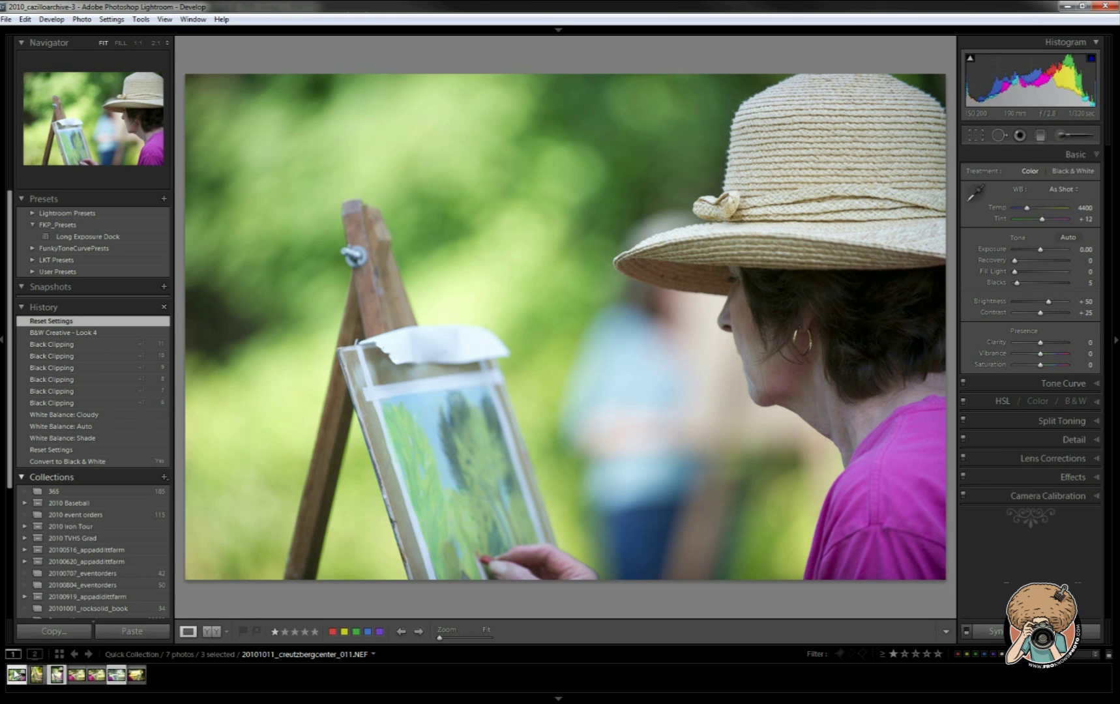
left_click(135, 681, "shift")
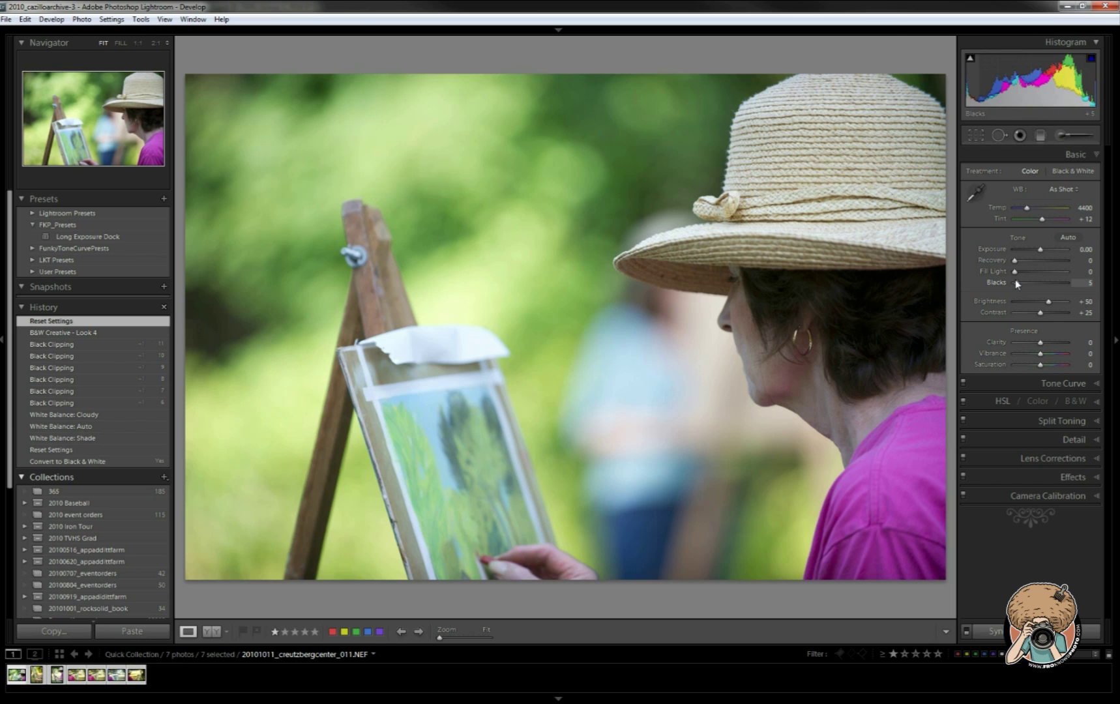
Step: Set Blacks to 10 and Vibrance to +17 for creutzbergcenter_011
left_click_drag(1017, 283, 1019, 283)
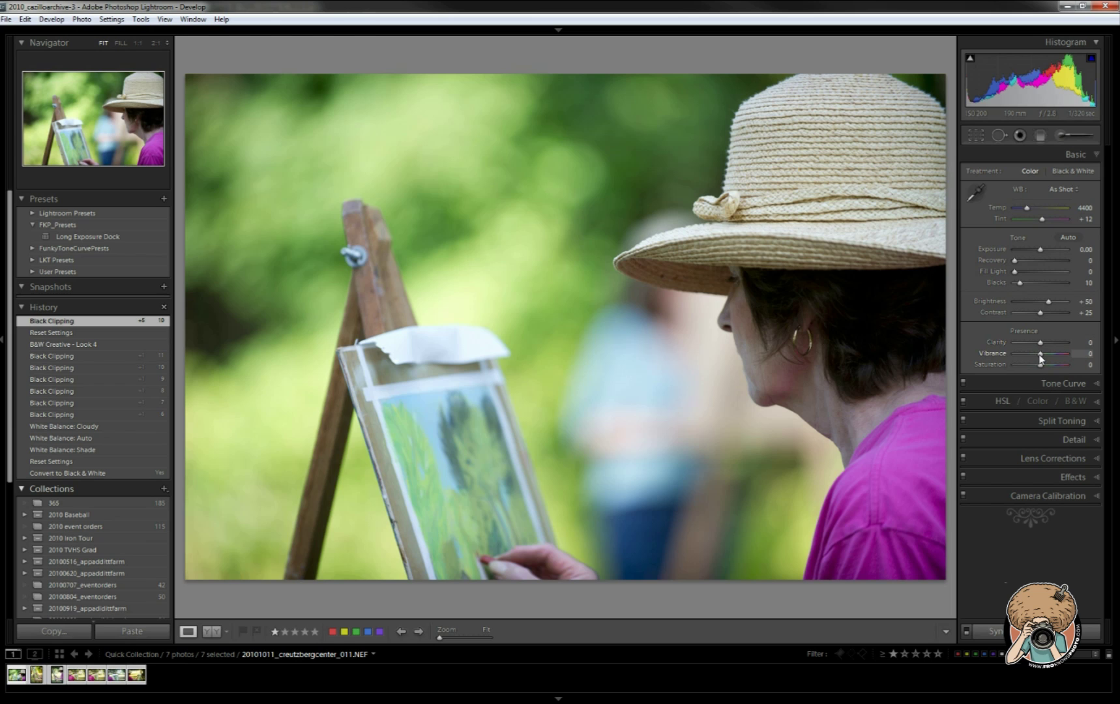
left_click_drag(1040, 355, 1044, 355)
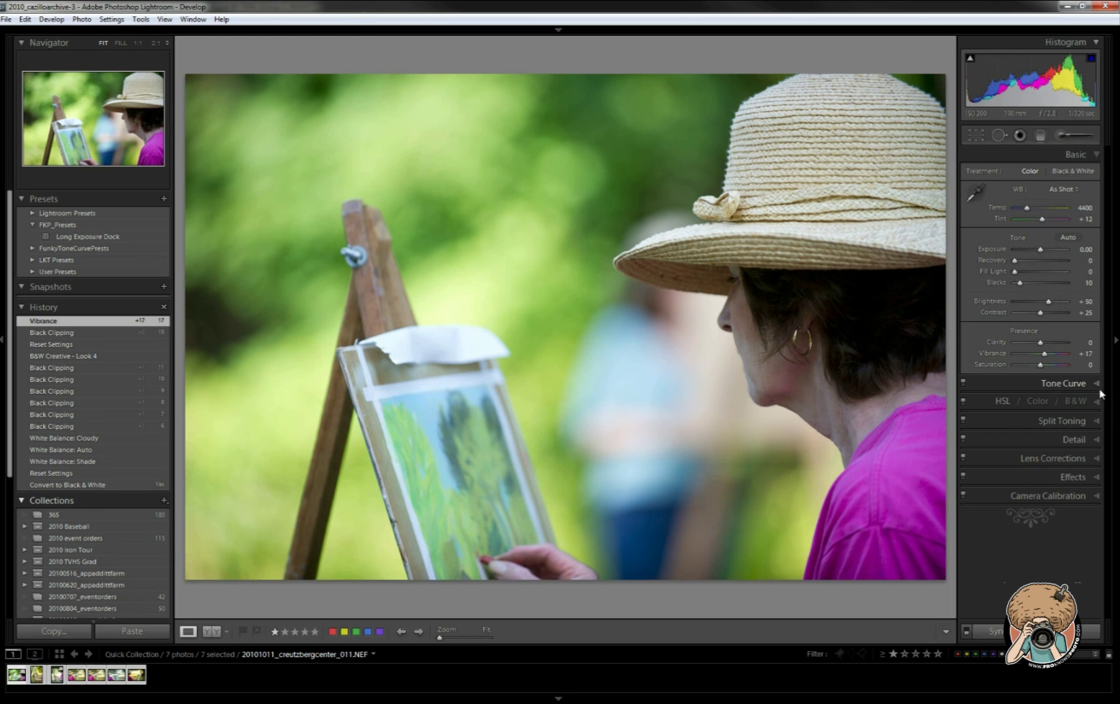
Step: Set the tone curve's point curve to Strong Contrast
left_click(1063, 384)
left_click(1056, 372)
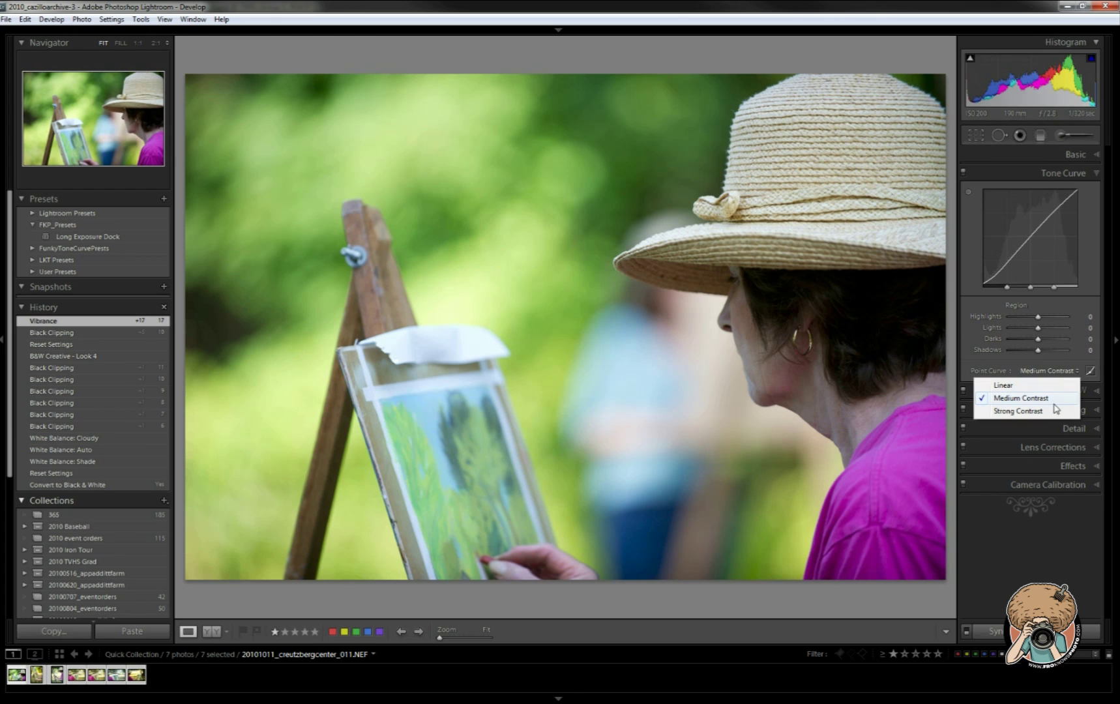
left_click(1055, 411)
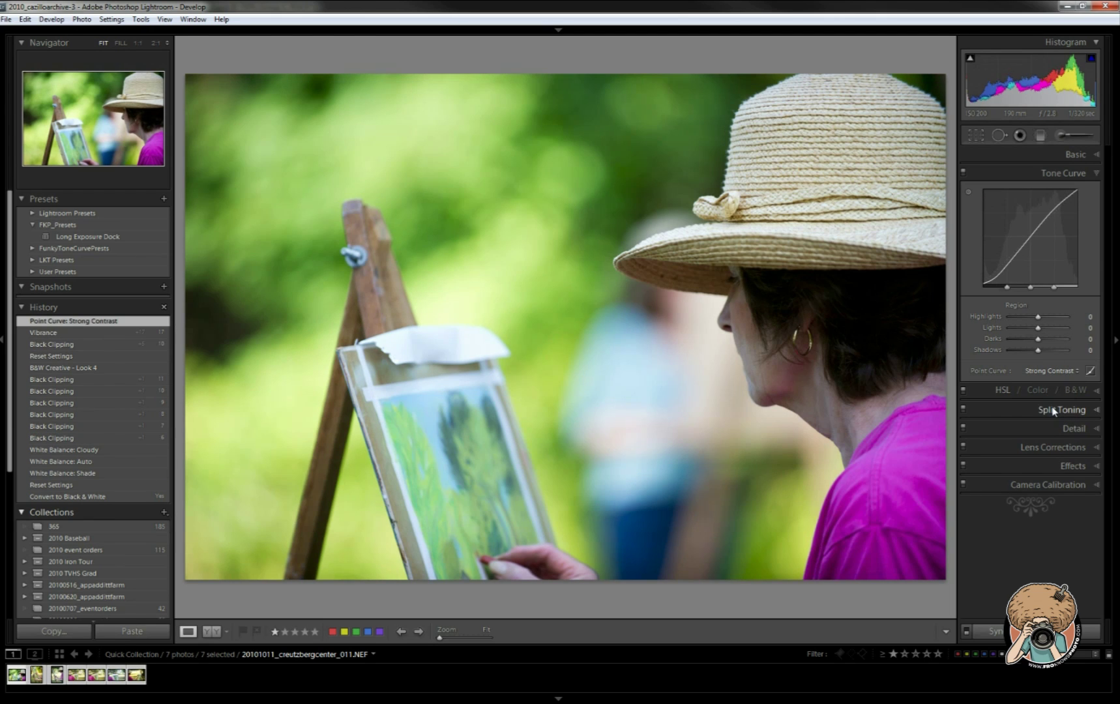
Step: Darken the background foliage with the luminance targeted adjustment tool, taking Green to -40 and Yellow to -6
left_click(1093, 392)
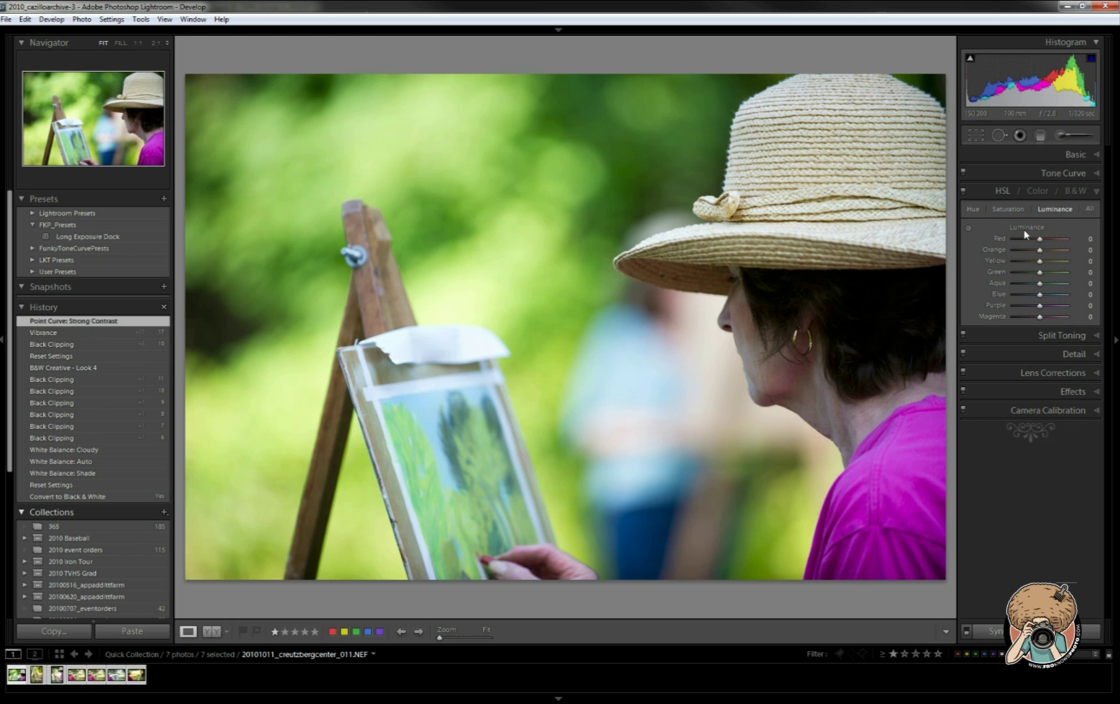
left_click(967, 227)
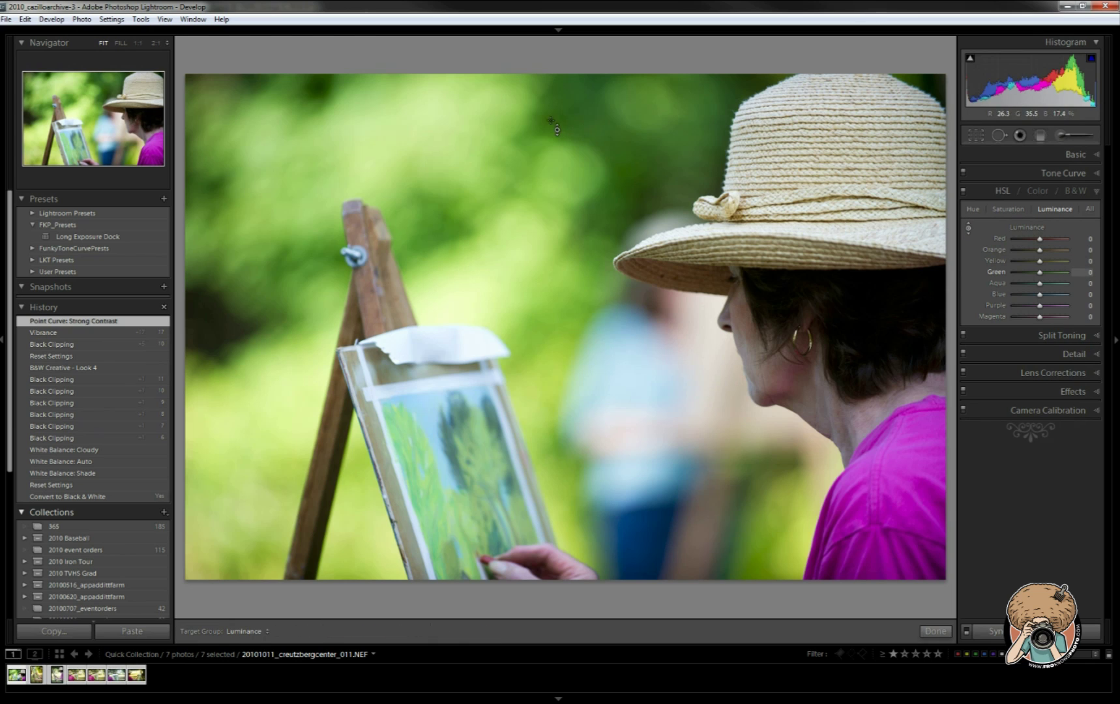
left_click_drag(573, 202, 456, 214)
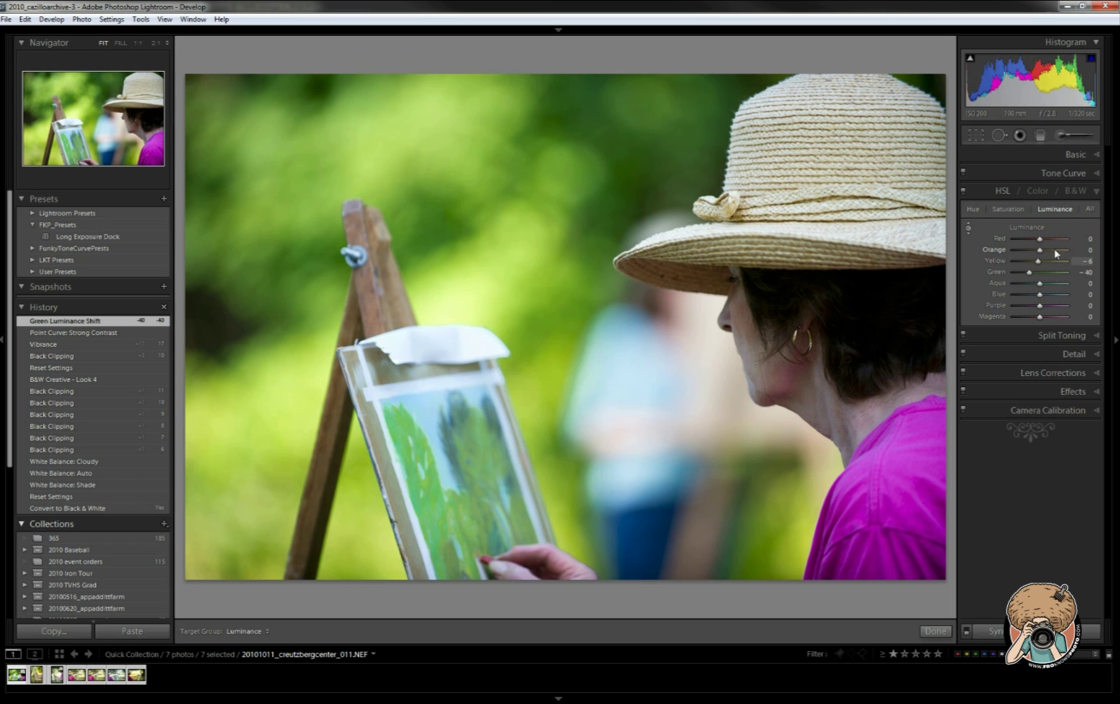
Step: Set Saturation to +10 and Contrast to +40 for creutzbergcenter_011
left_click(1095, 155)
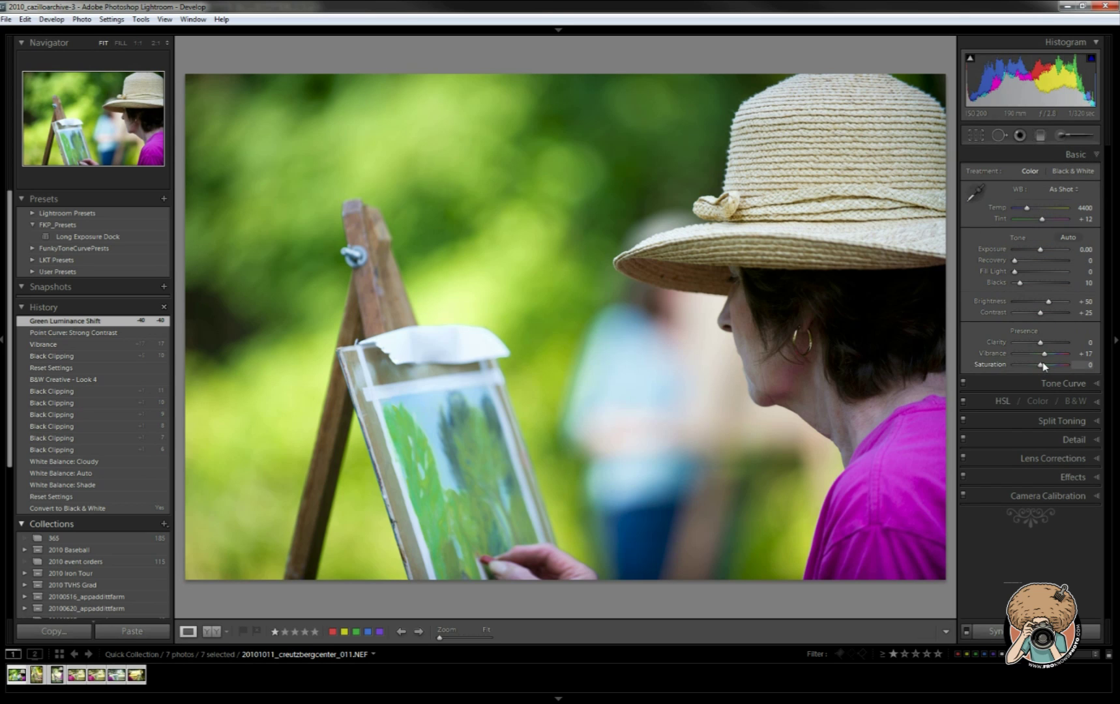
left_click_drag(1042, 363, 1045, 363)
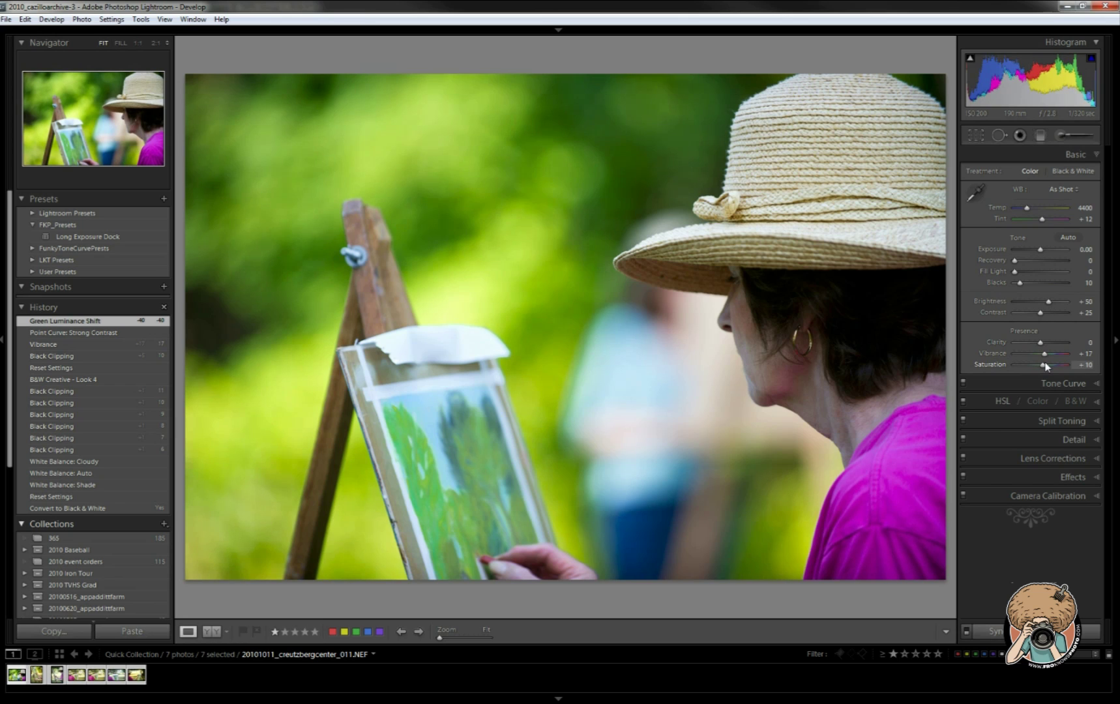
left_click_drag(1040, 314, 1045, 318)
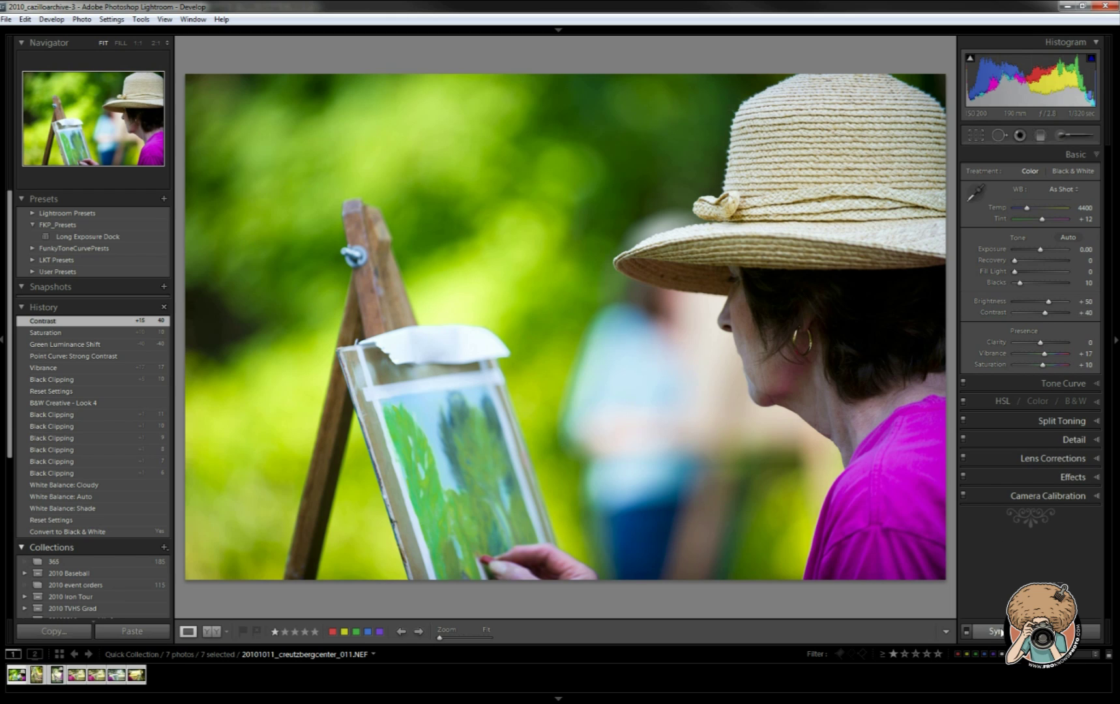
Step: Synchronize all develop settings from creutzbergcenter_011 to the other six photos and view several of them
left_click(997, 631)
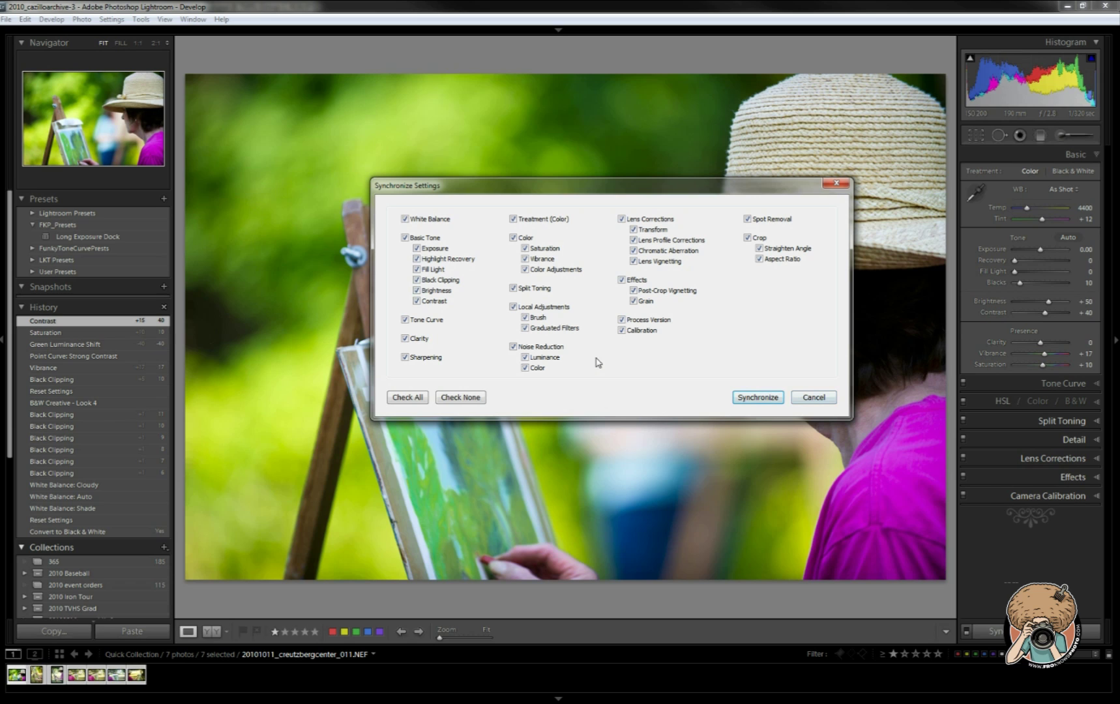
left_click(766, 396)
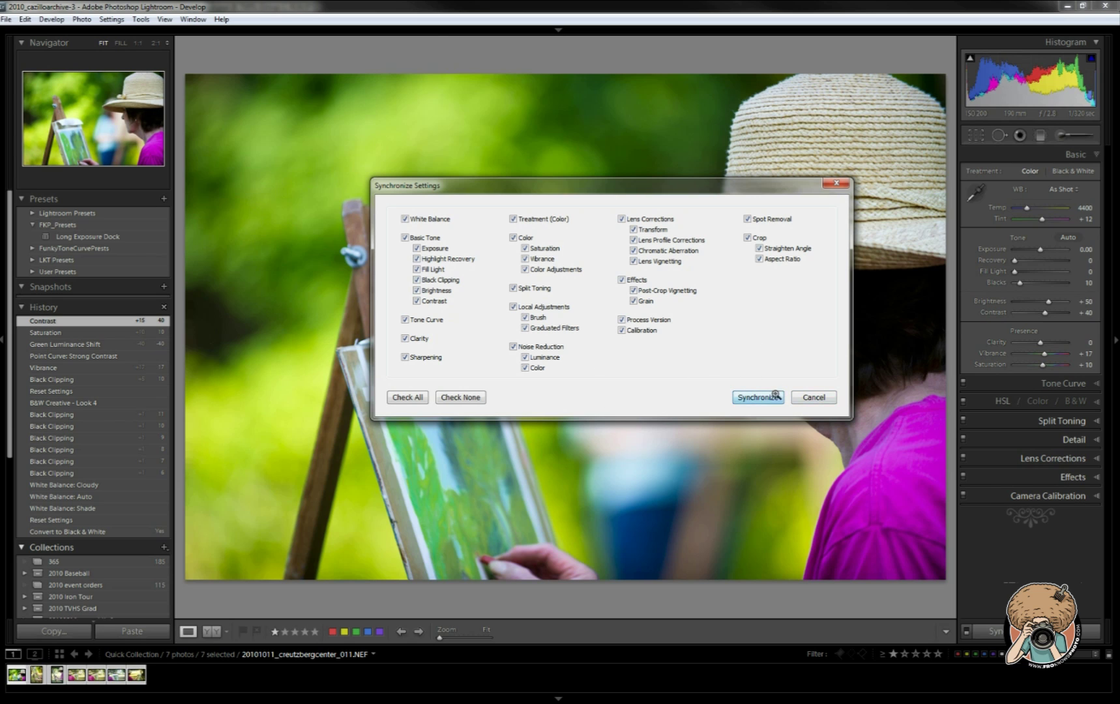
left_click(77, 677)
left_click(96, 676)
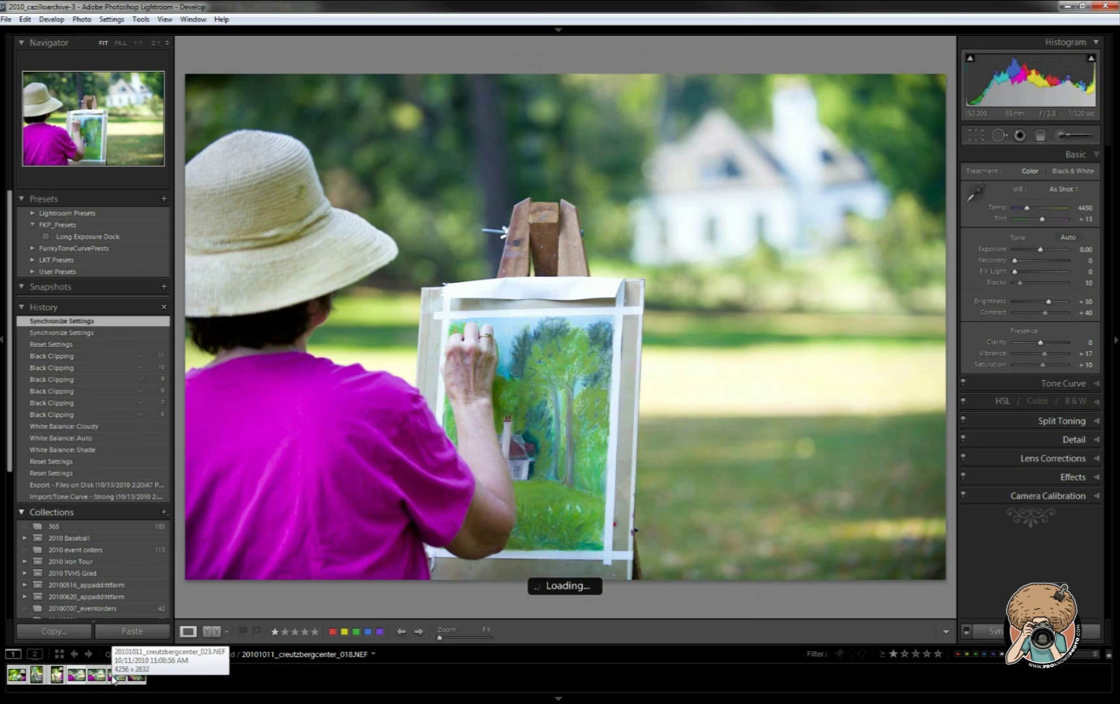
left_click(119, 678)
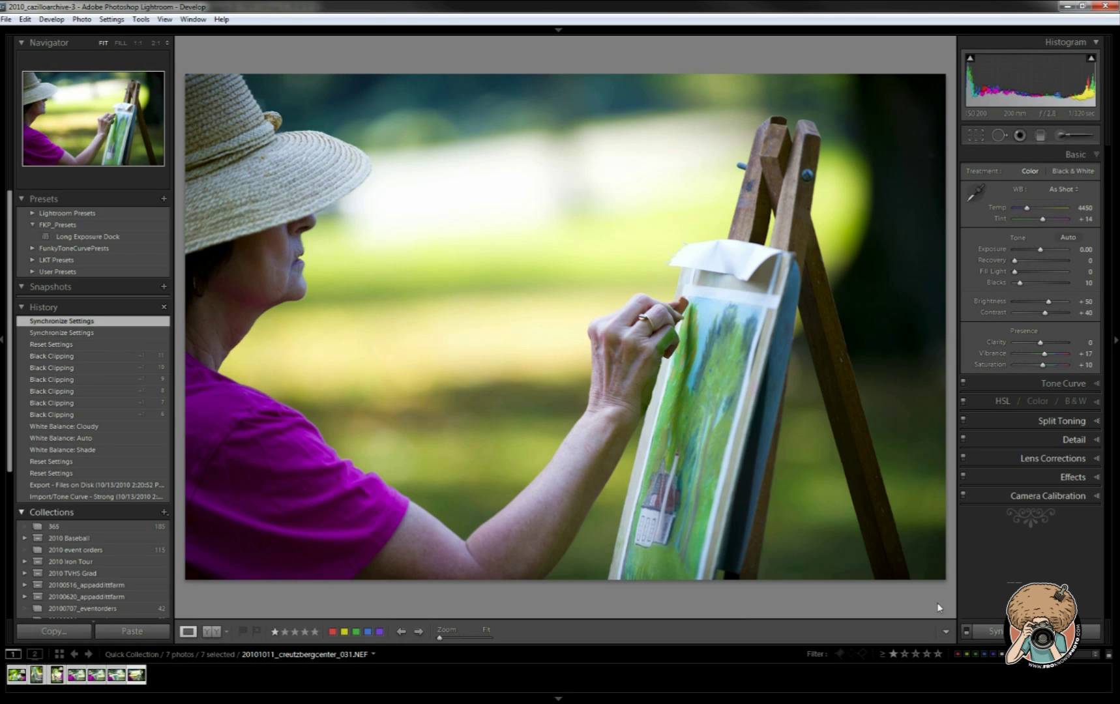
Step: Turn on Auto Sync, deselect the first three photos to keep the last four, and enlarge the filmstrip
left_click(966, 631)
left_click(24, 673, "ctrl")
left_click(36, 673, "ctrl")
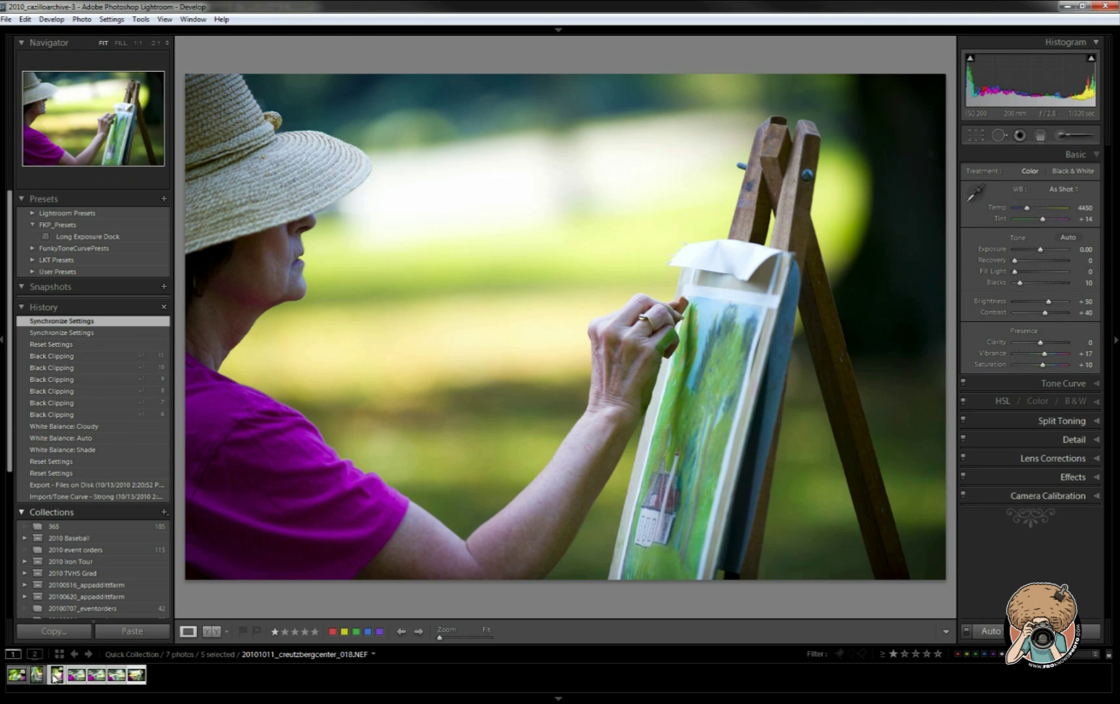
left_click(57, 674, "ctrl")
left_click_drag(565, 645, 566, 502)
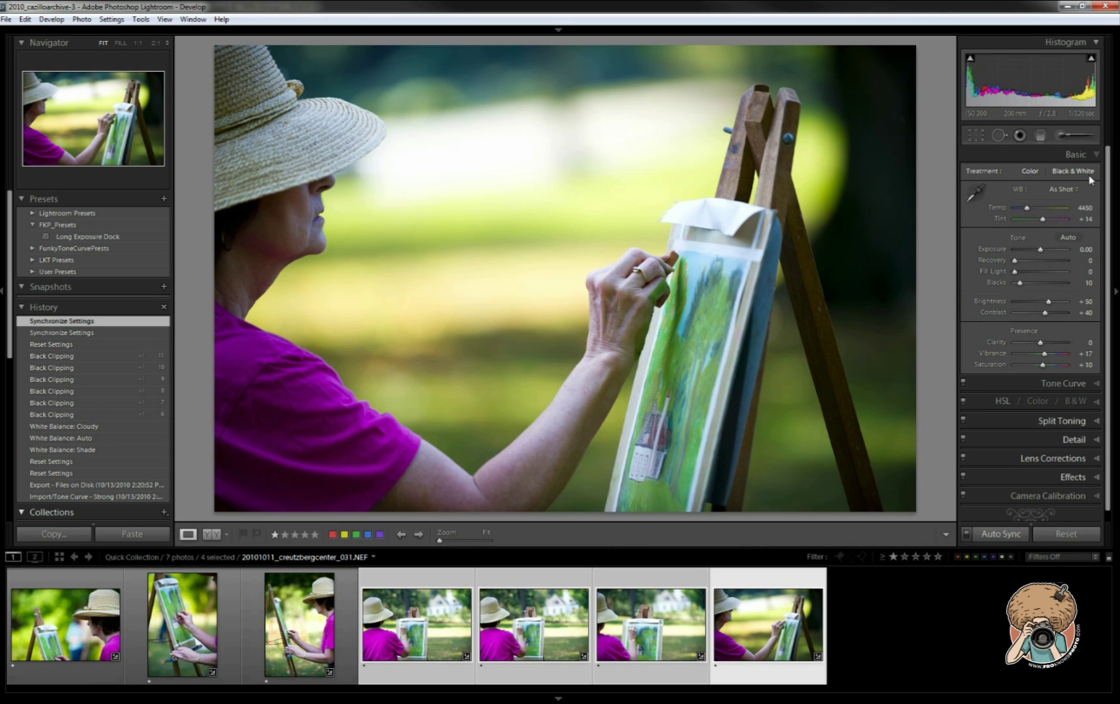
Step: Convert the four auto-synced photos to black and white and reset their develop settings
left_click(1090, 173)
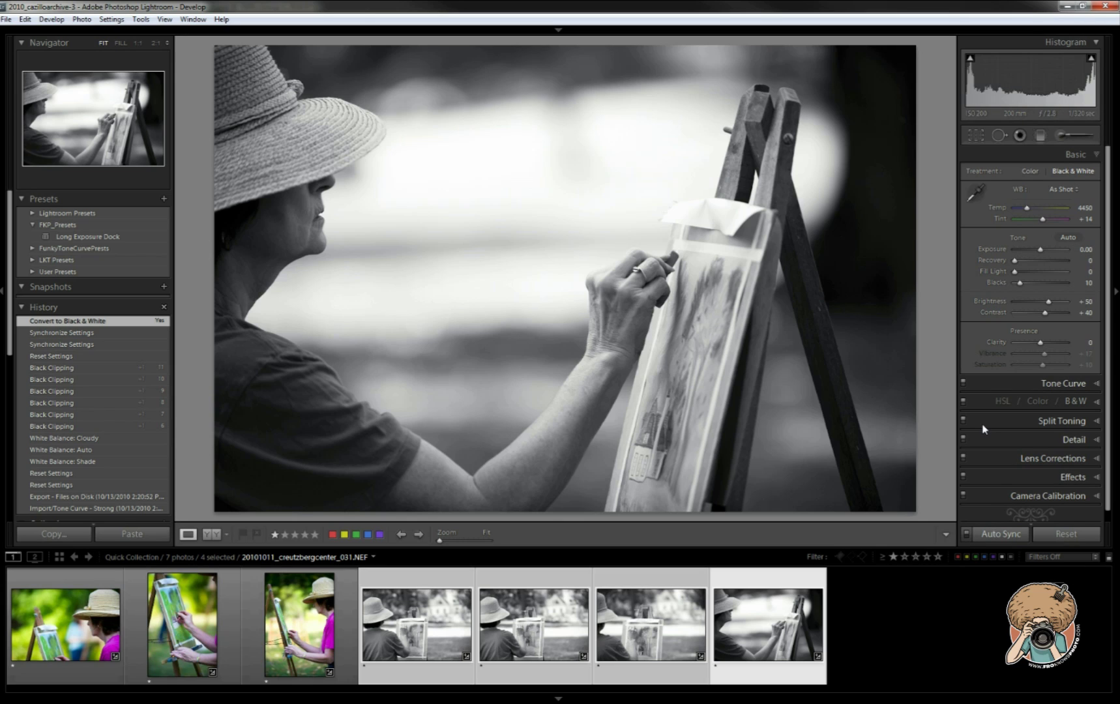
left_click(1078, 536)
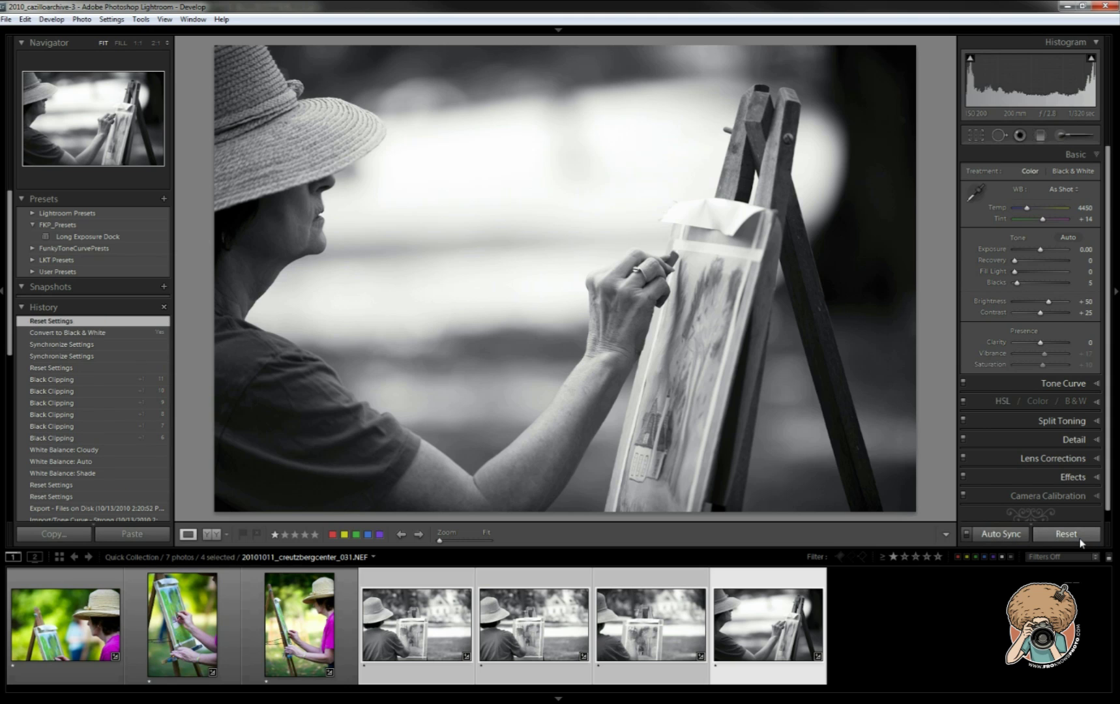
Step: Copy all develop settings from creutzbergcenter_018 and paste them onto the last four photos
left_click(311, 622)
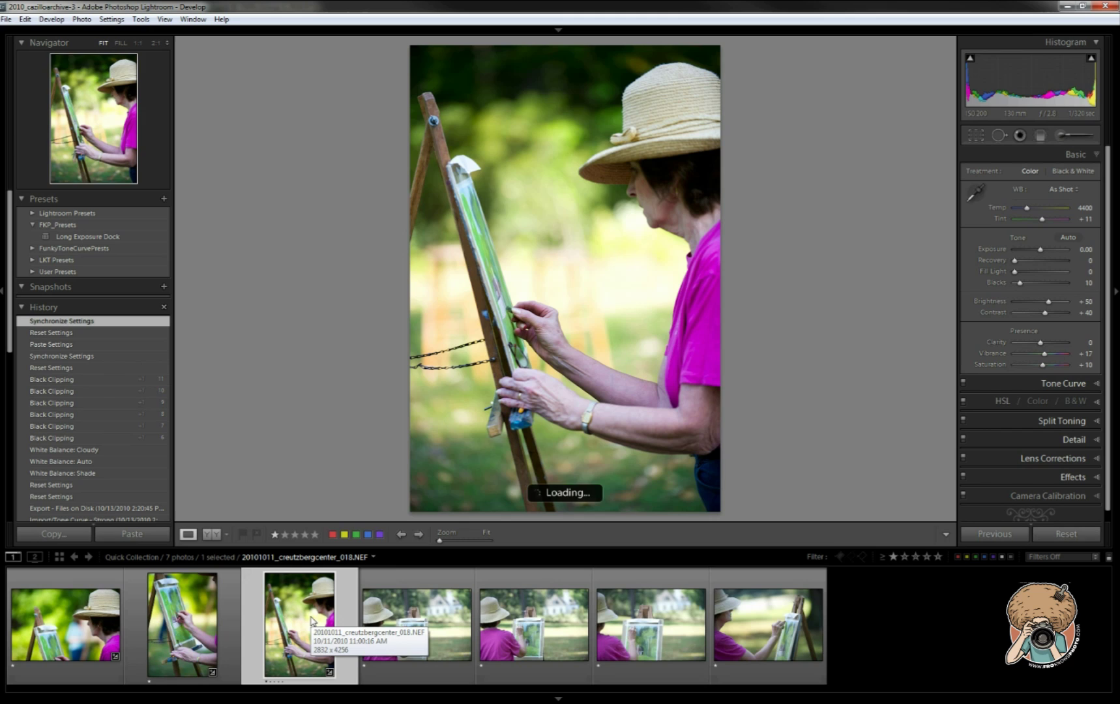
key("ctrl+shift+c")
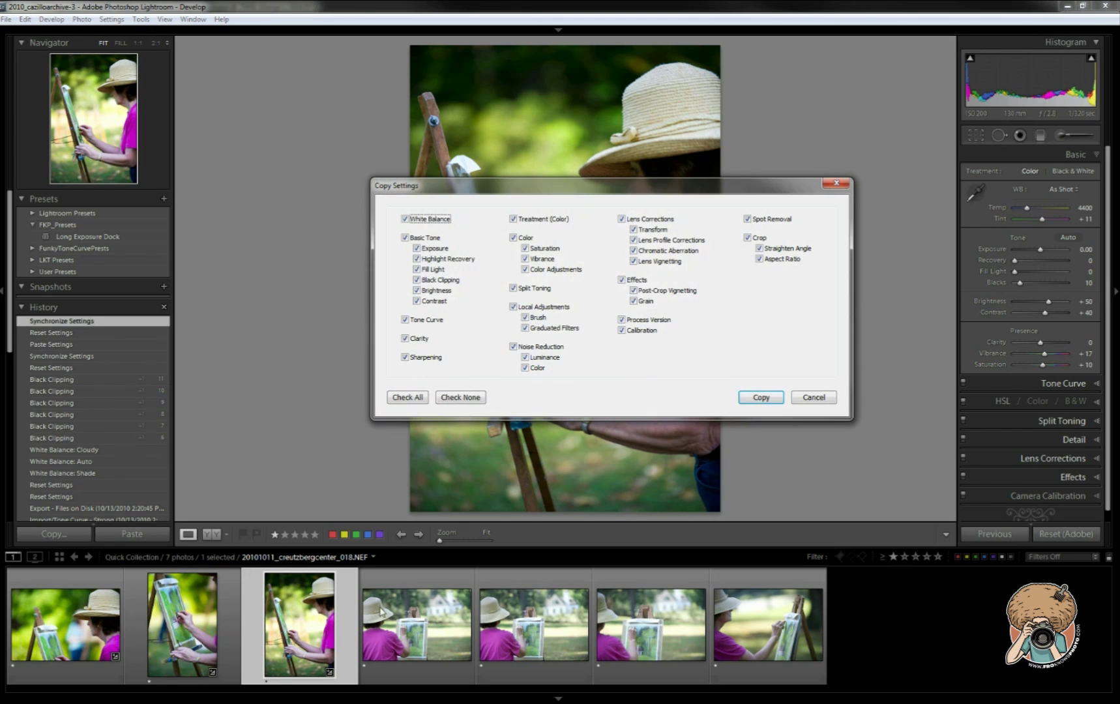
left_click(762, 397)
left_click(424, 640)
left_click(718, 618, "shift")
key("ctrl+shift+v")
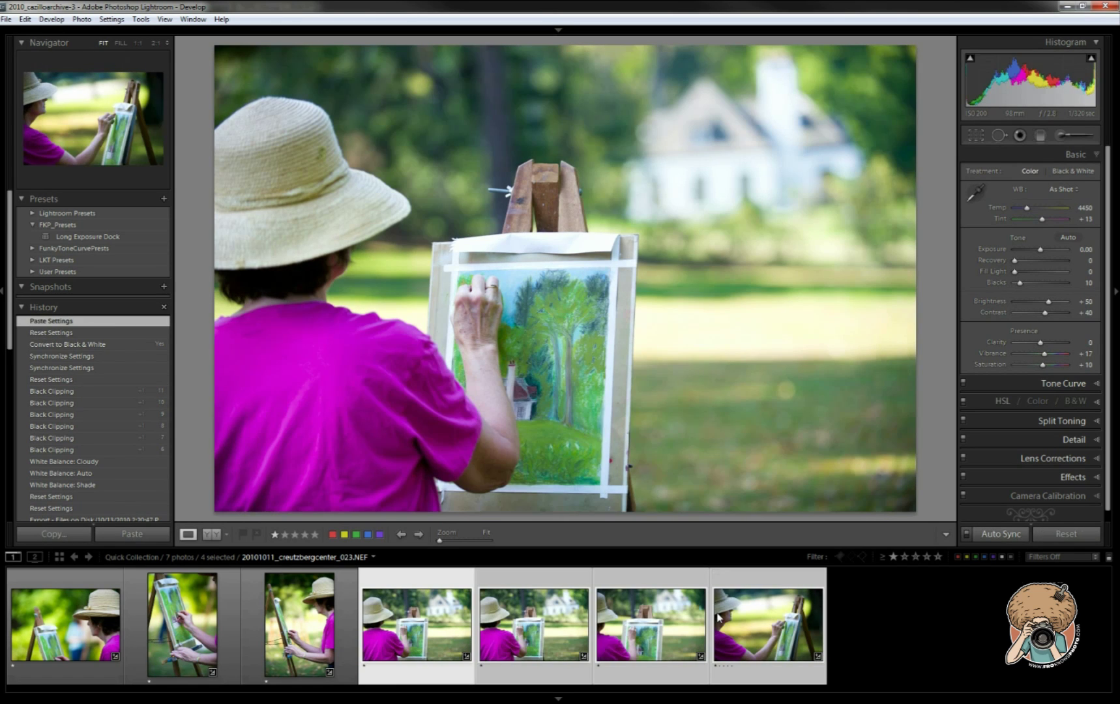
Step: View the last four photos individually to check the pasted settings, and go back to creutzbergcenter_018
left_click(509, 649)
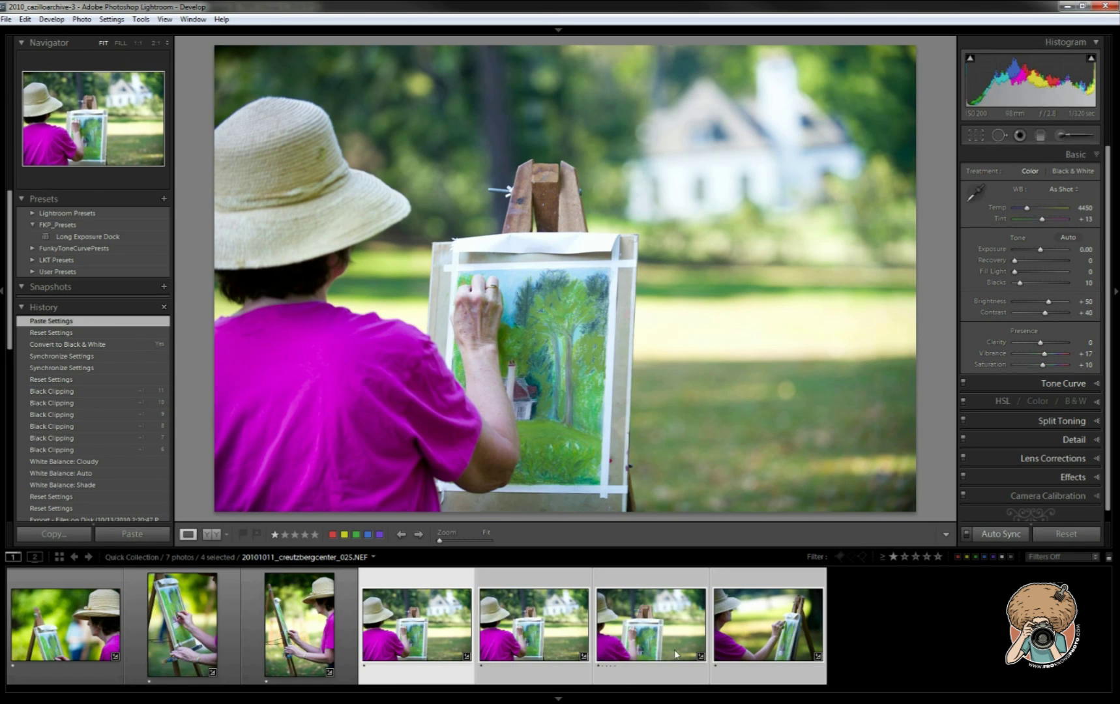
left_click(756, 629)
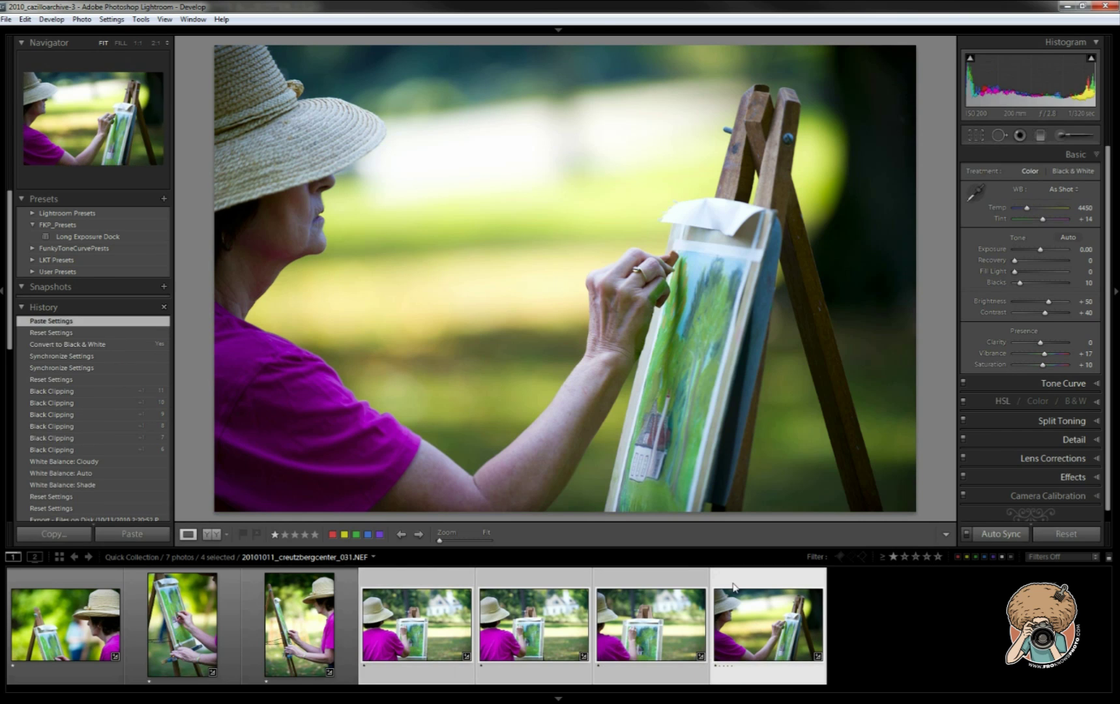
left_click(733, 586)
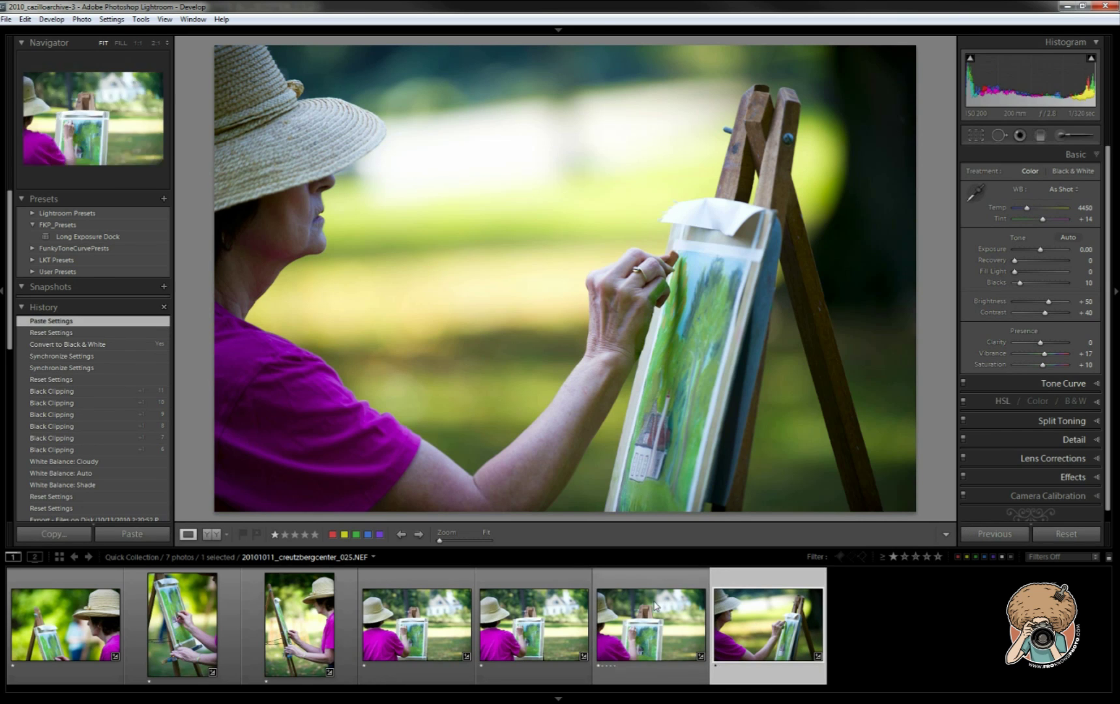
left_click(667, 605)
key("Left")
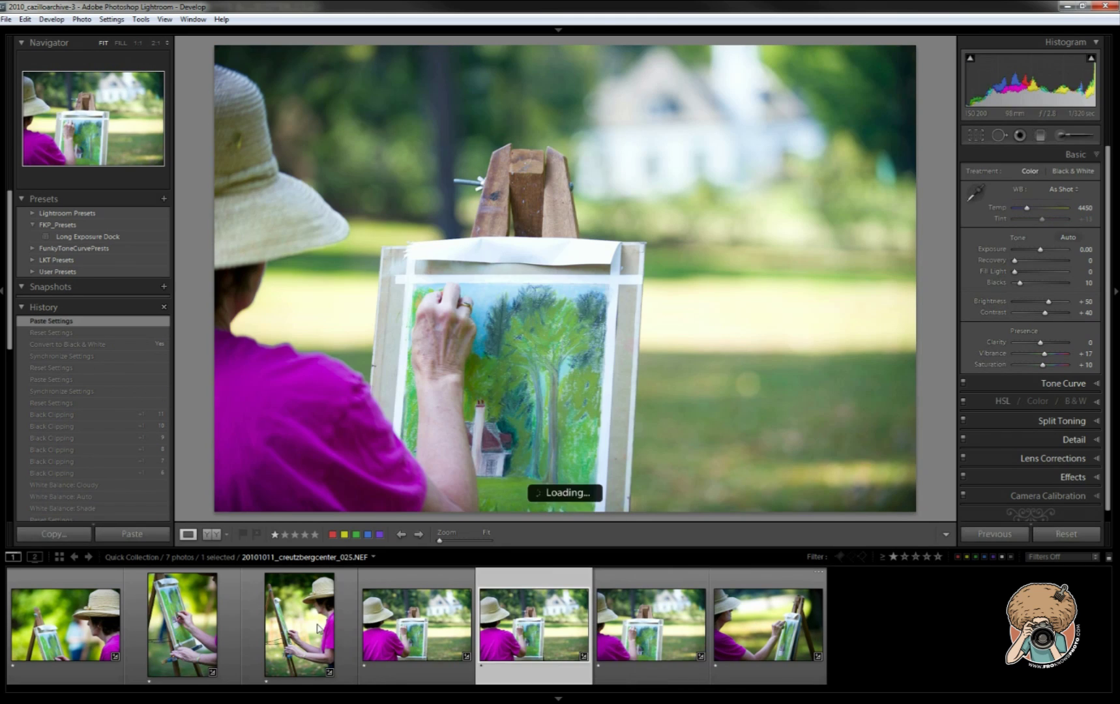
key("Left")
key("Left")
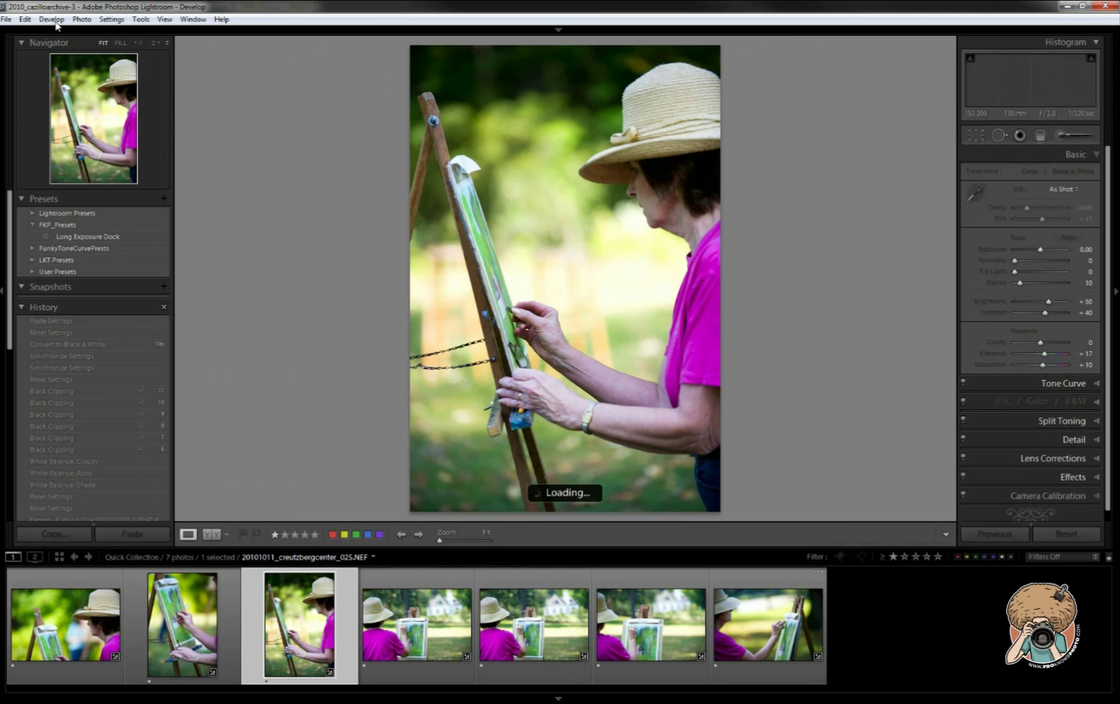
Step: Display the Develop module shortcuts list, read through it, and close it
left_click(56, 21)
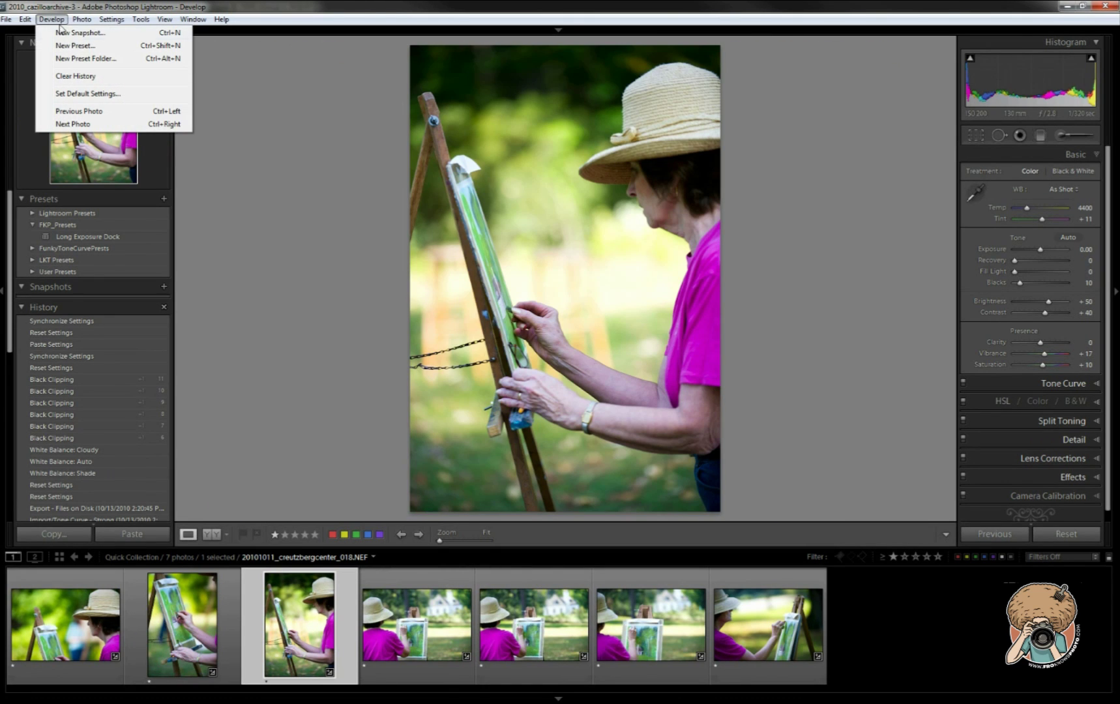
mouse_move(91, 24)
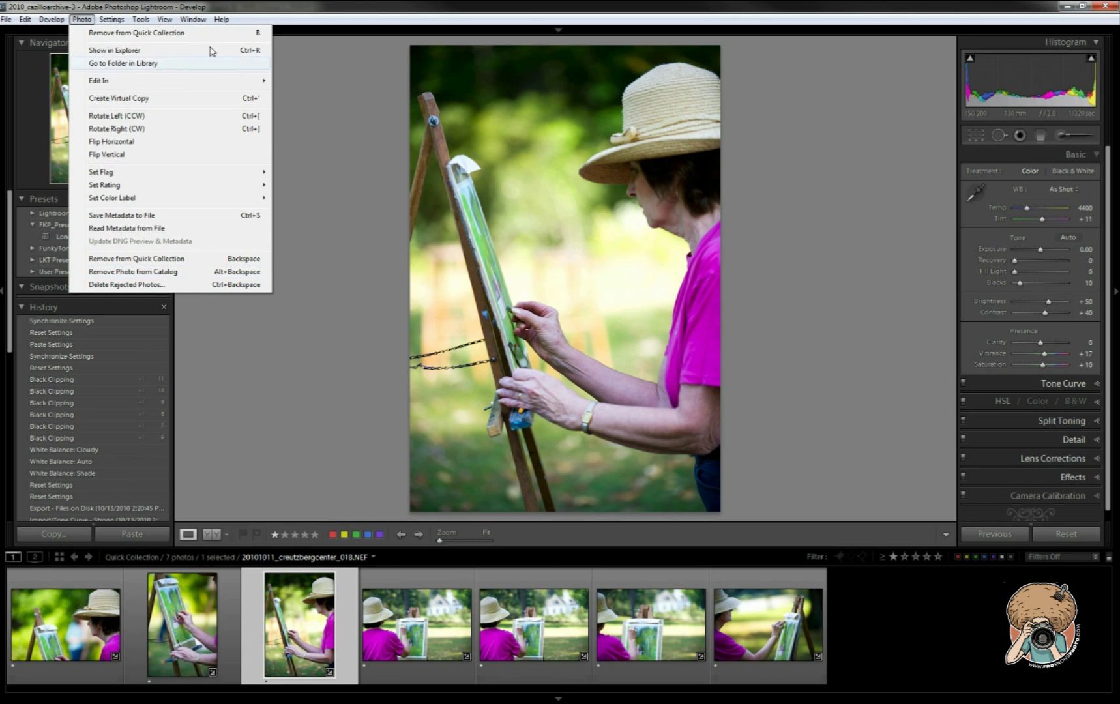
mouse_move(222, 19)
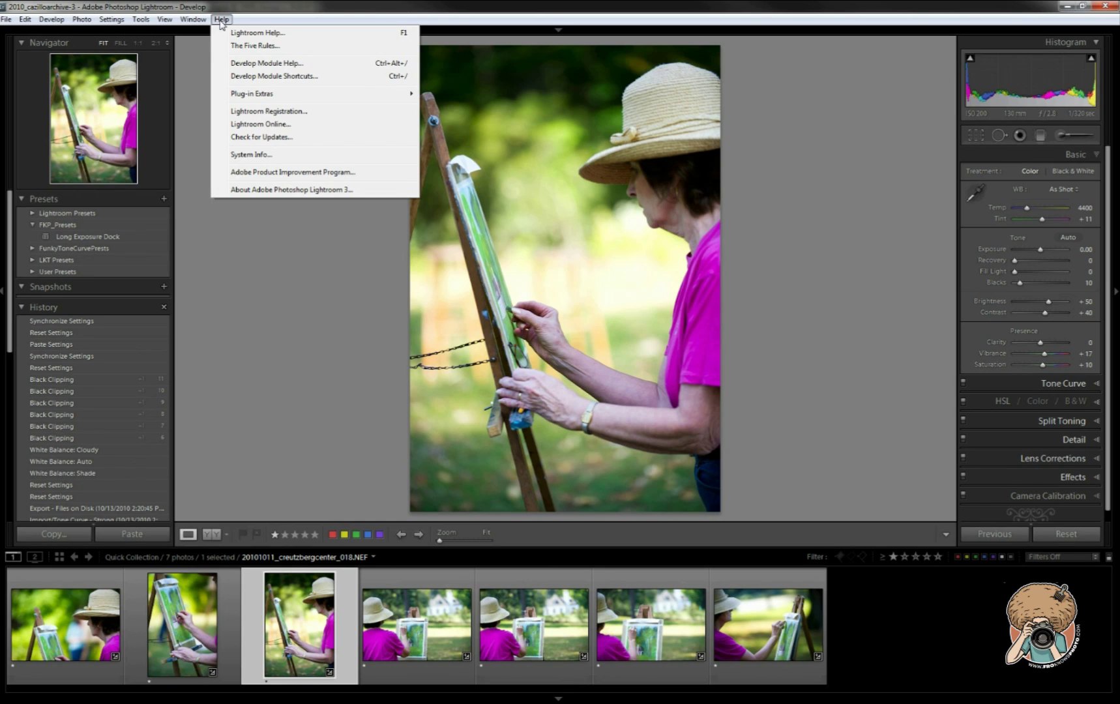
left_click(254, 76)
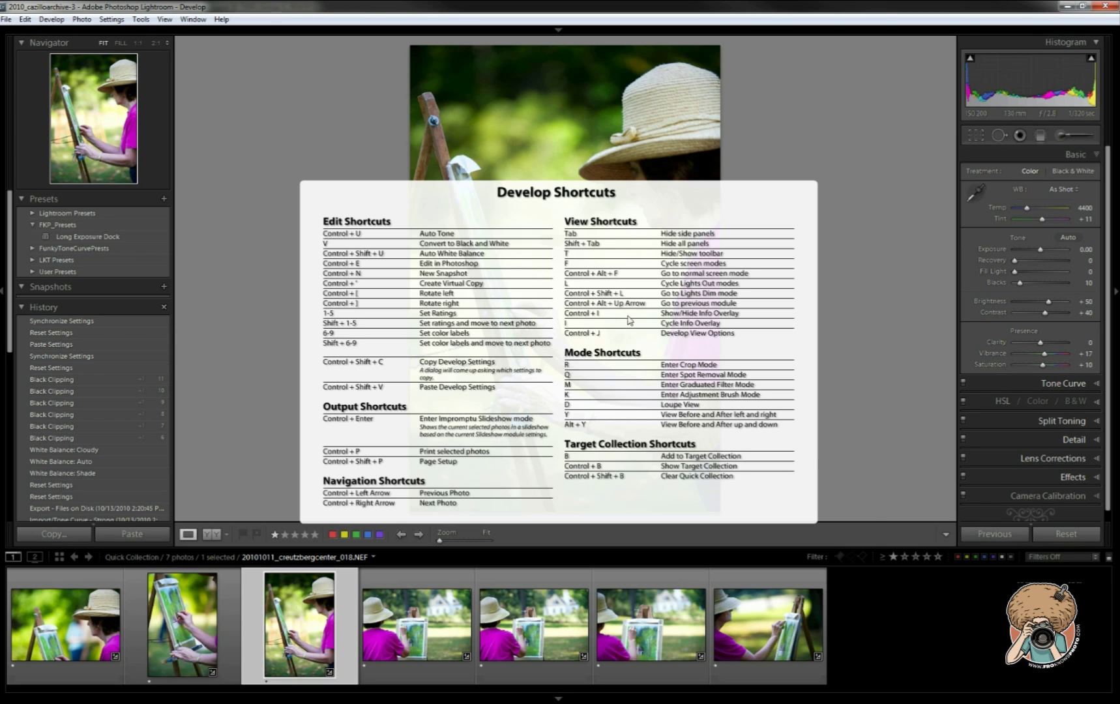
left_click(610, 316)
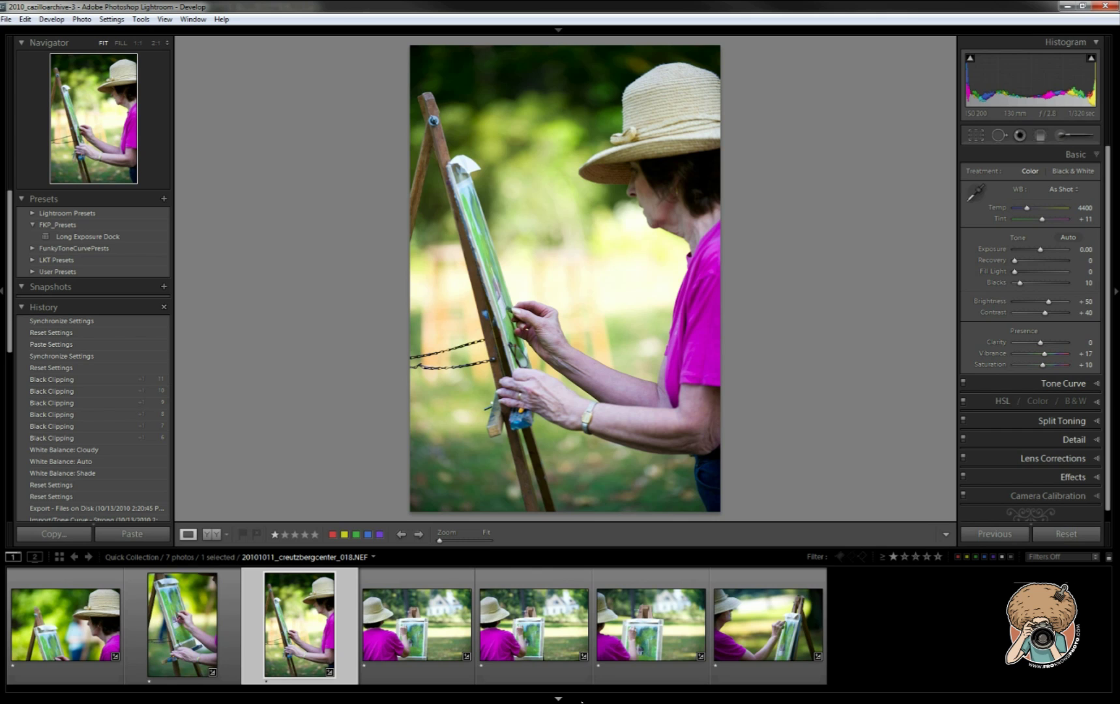
Step: Return to the Library grid, select creutzbergcenter_023, 024 and 025 together with 024 active, and open them in Develop with the filmstrip shown
key("g")
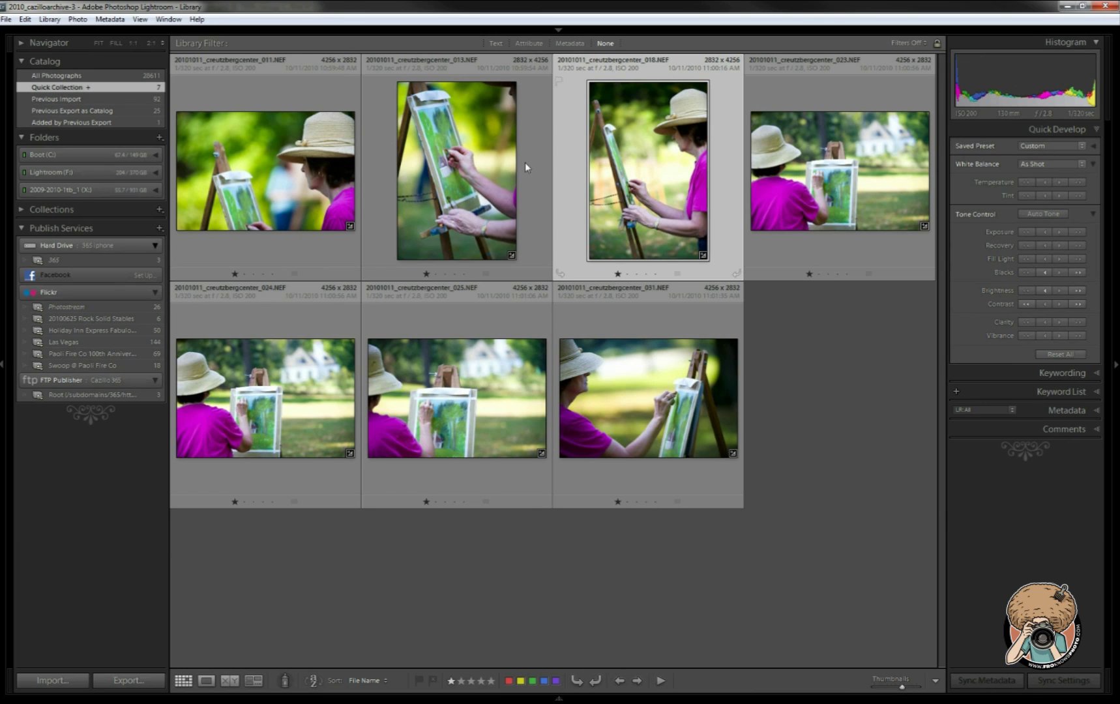
left_click(283, 194)
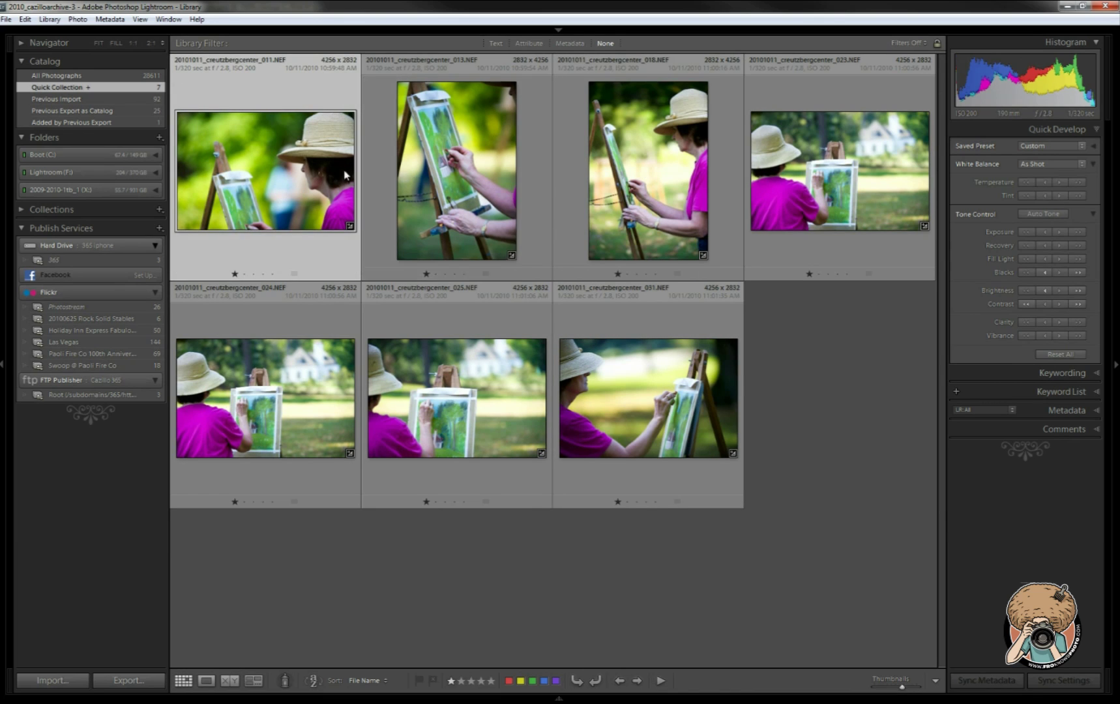
left_click(630, 197)
left_click(821, 198)
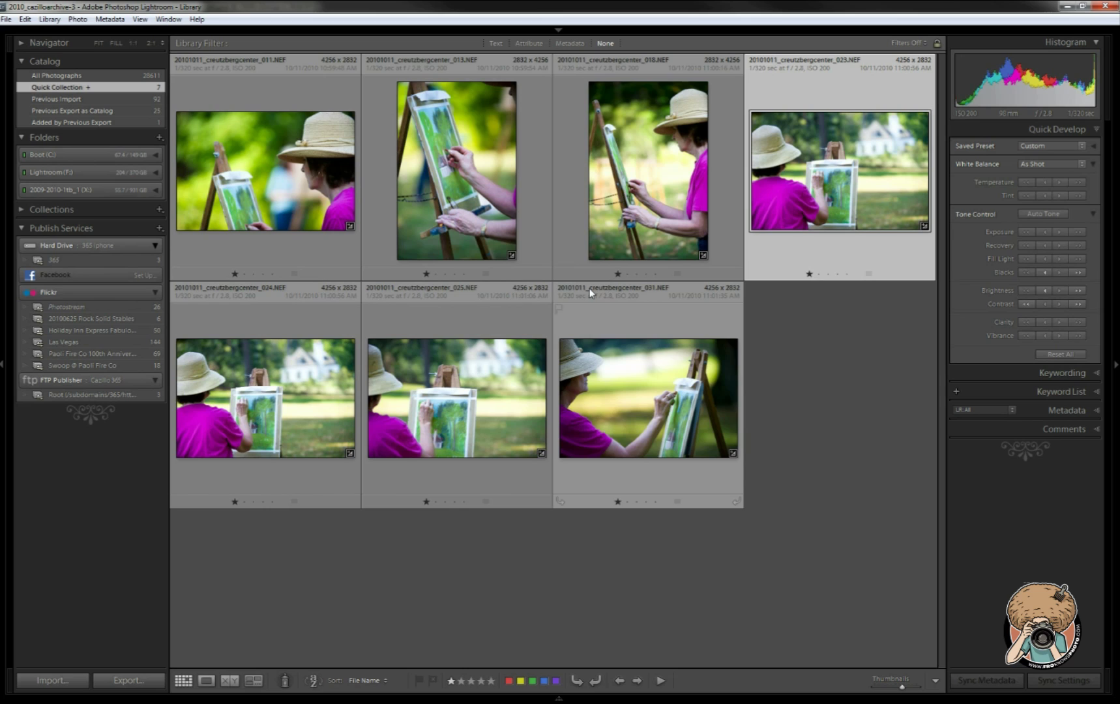
left_click(449, 394)
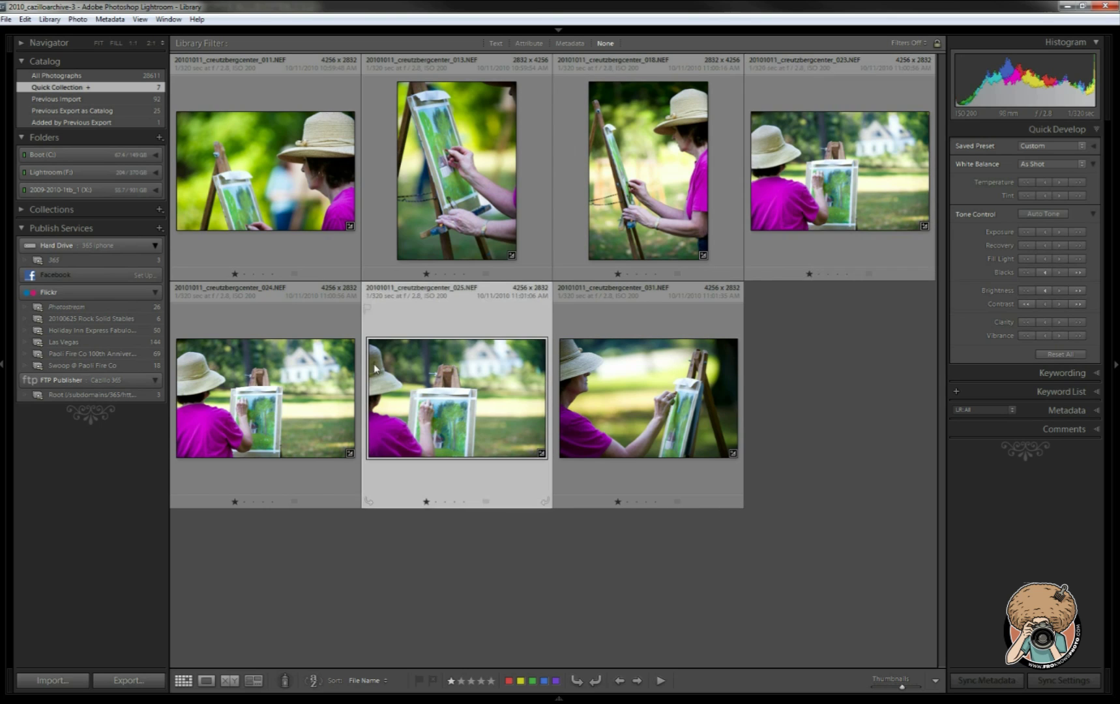
left_click(228, 374)
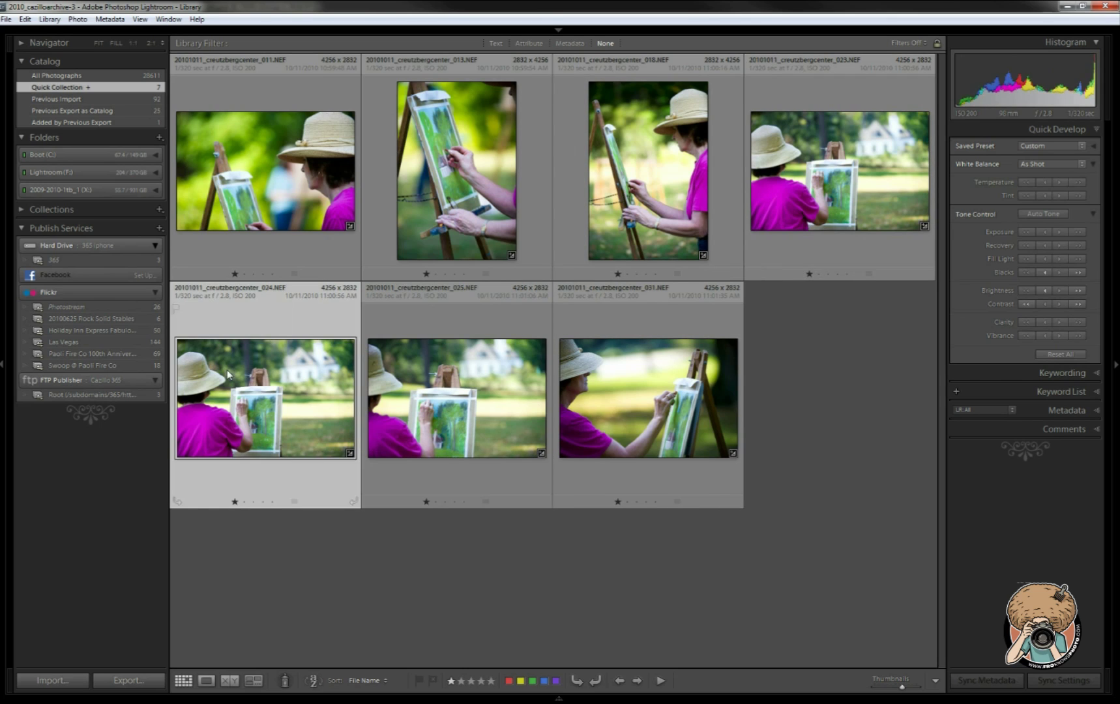
left_click(916, 163, "ctrl")
left_click(489, 375, "ctrl")
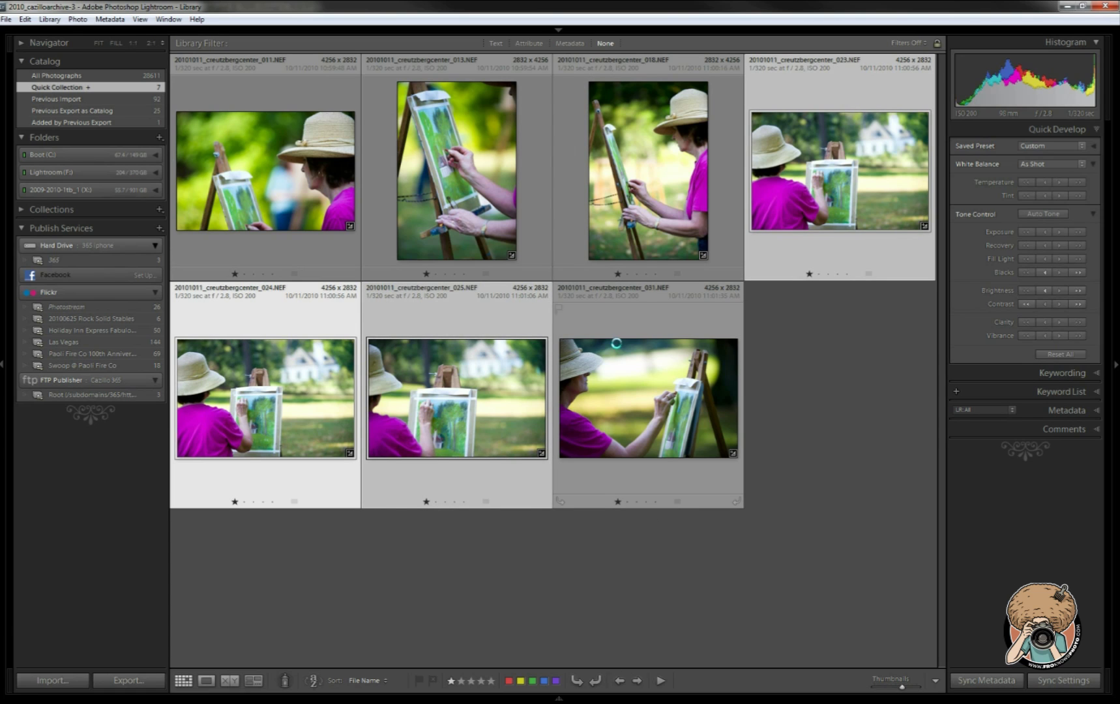
key("d")
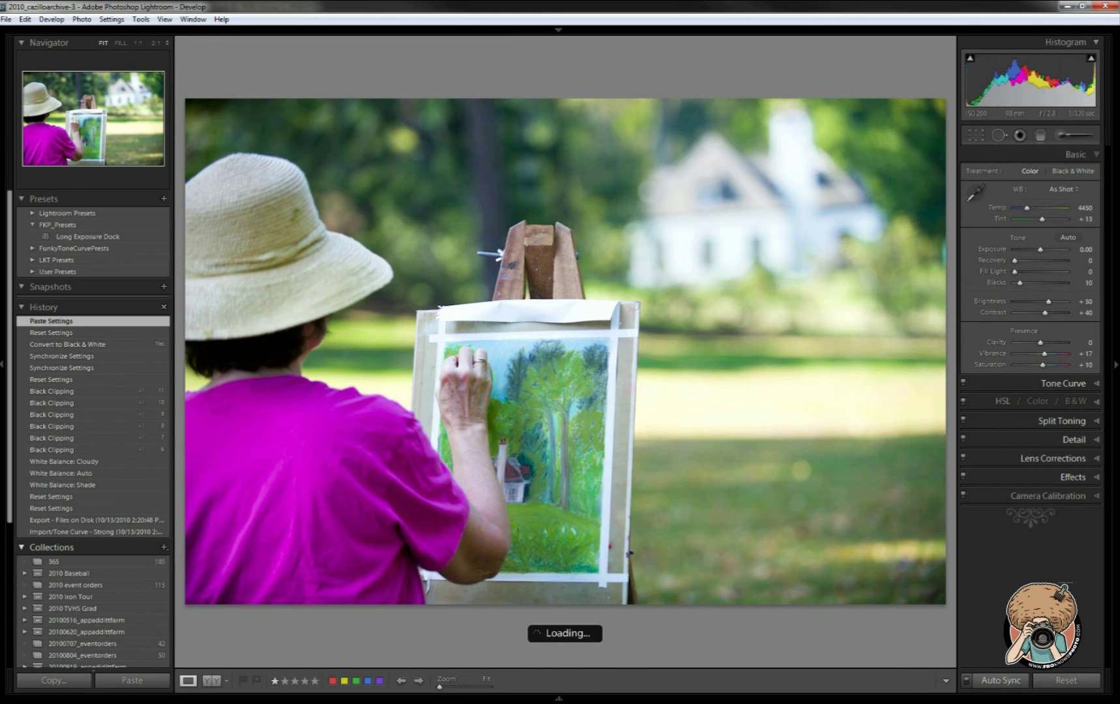
mouse_move(293, 696)
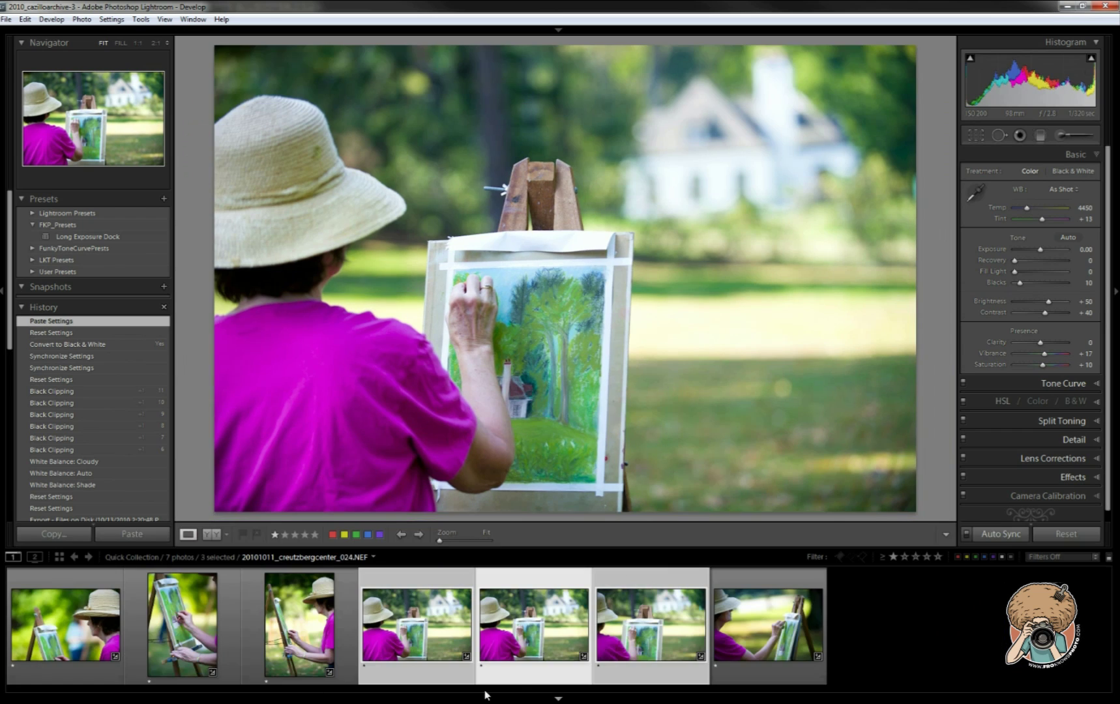
Step: Set Exposure to -0.60, Blacks to 20, Brightness to +43, Contrast to +55 and Clarity to +33 for the three auto-synced photos
left_click(1019, 281)
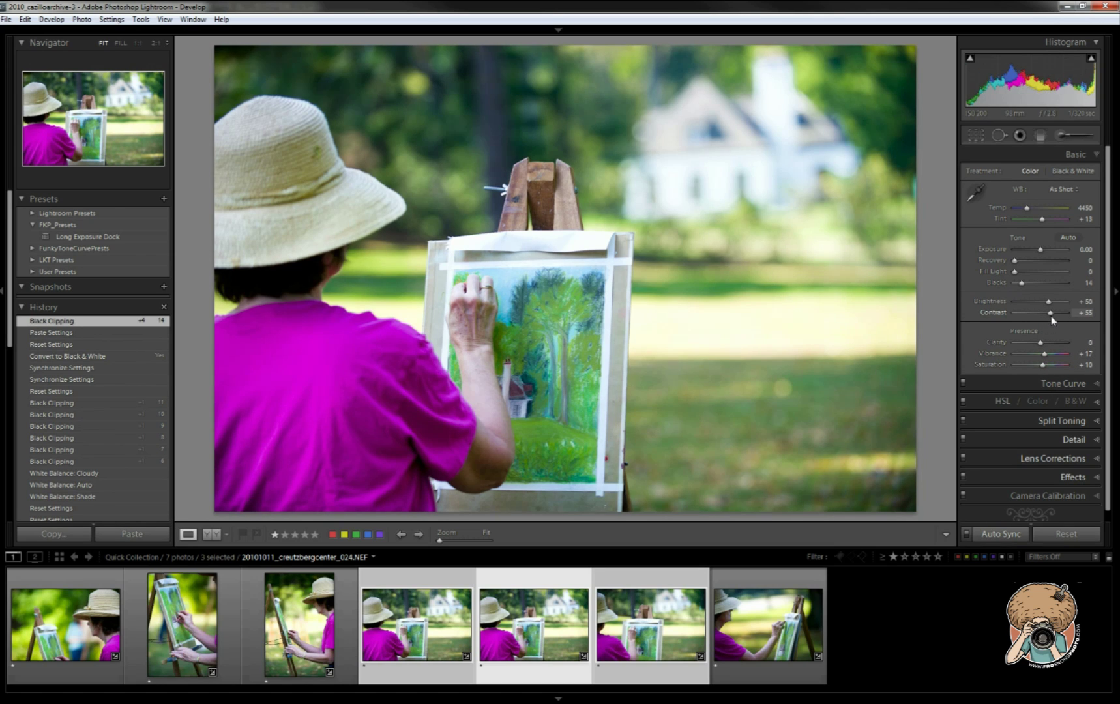
left_click_drag(1051, 316, 1051, 316)
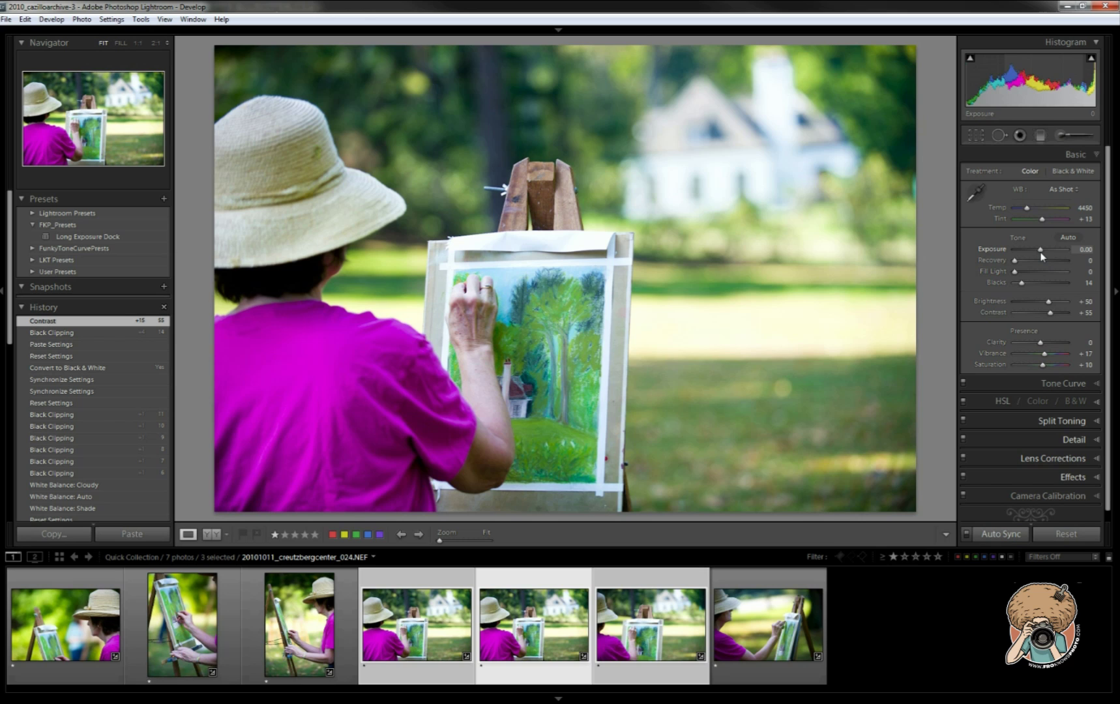
left_click_drag(1040, 253, 1035, 252)
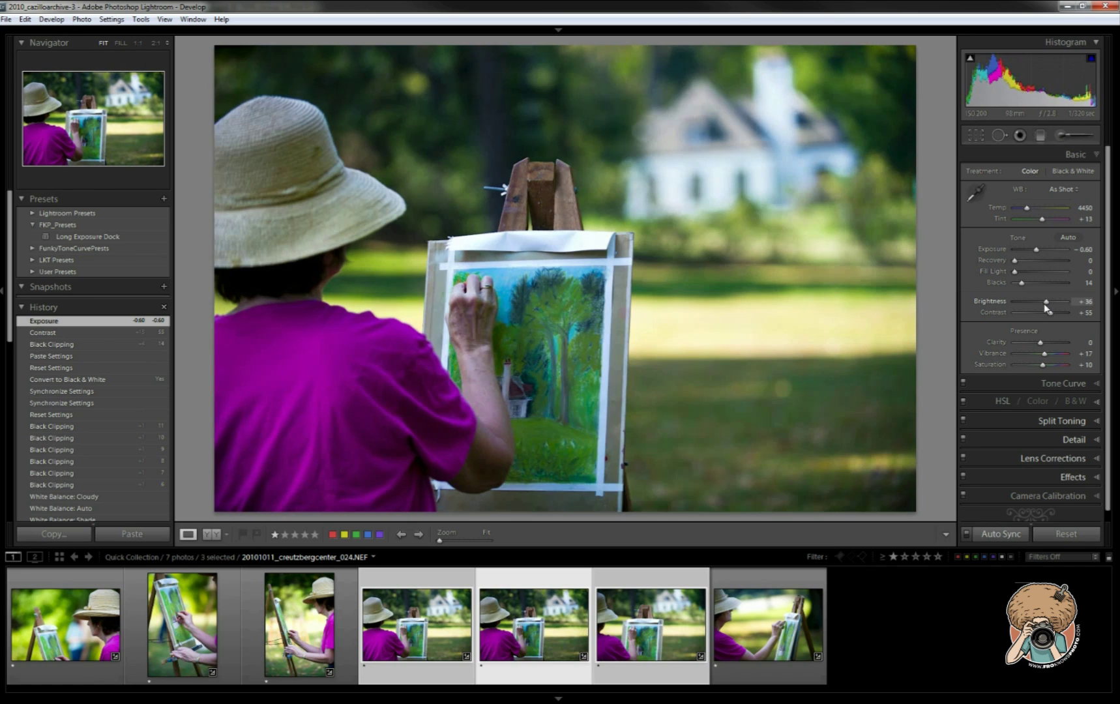
left_click_drag(1043, 303, 1045, 303)
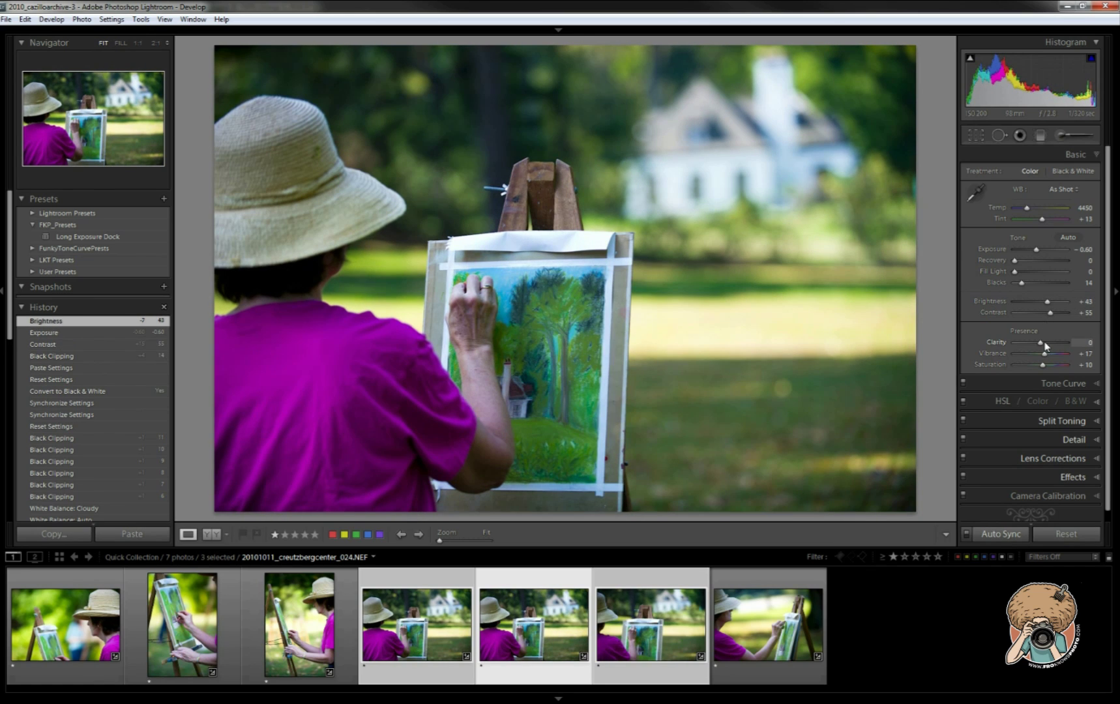
left_click_drag(1040, 343, 1051, 341)
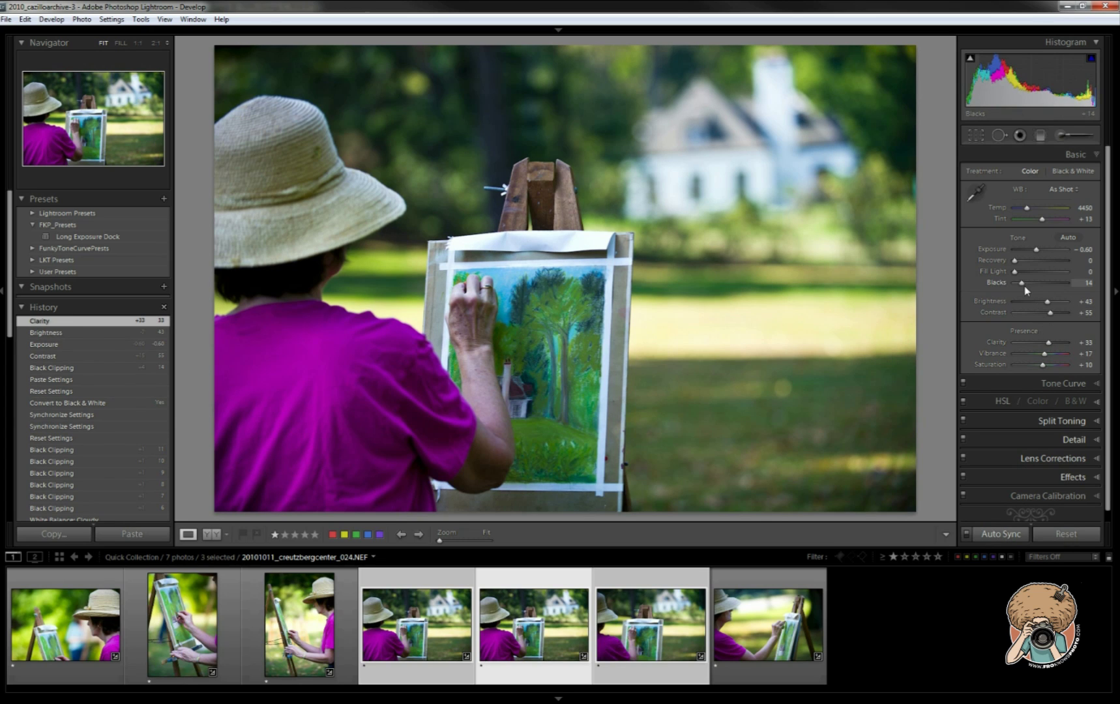
left_click_drag(1022, 284, 1025, 285)
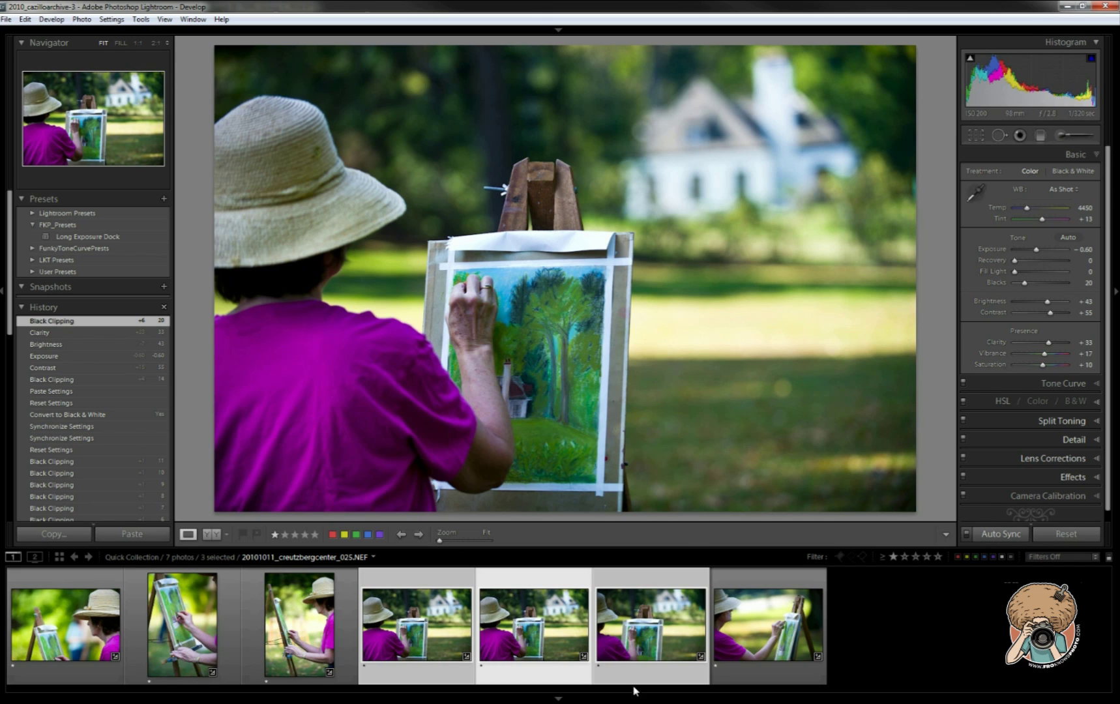
Step: Check the synced edits on creutzbergcenter_025 and 023, and return to the Library grid with the filmstrip hidden
left_click(637, 646)
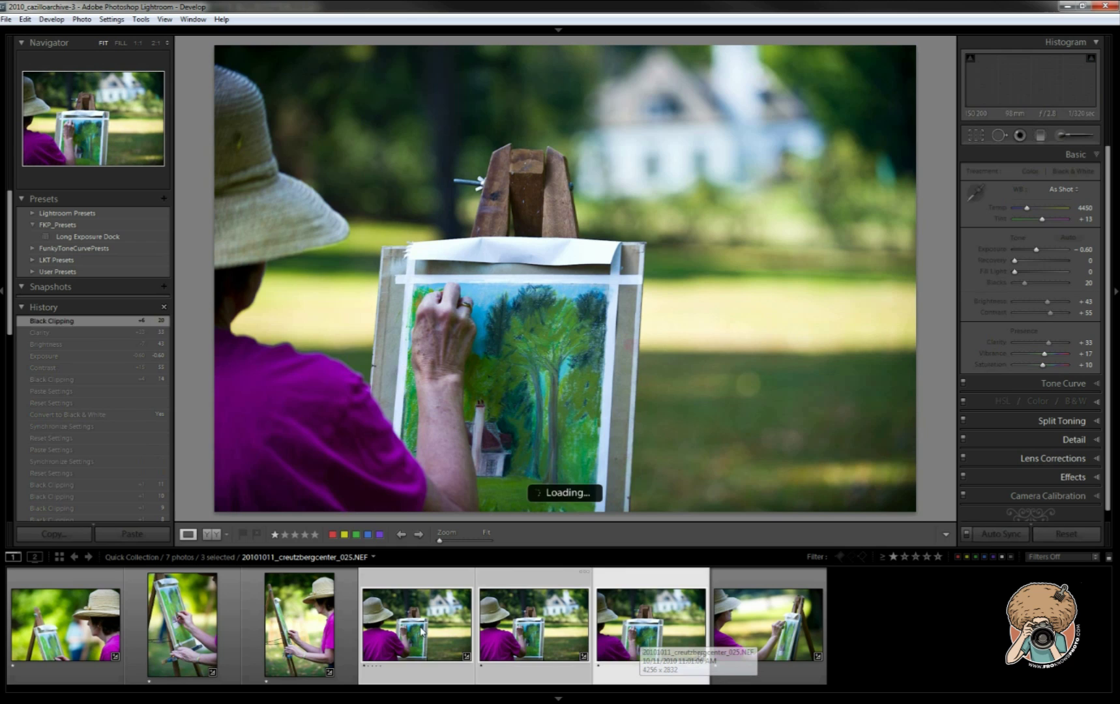
left_click(422, 631)
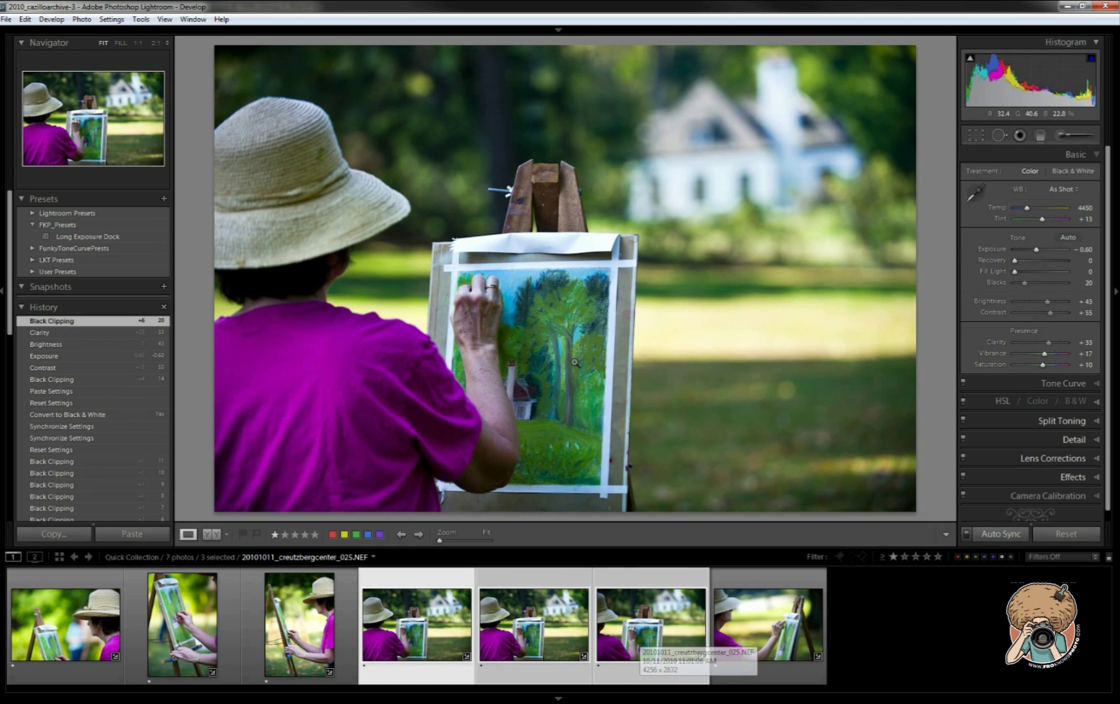
key("g")
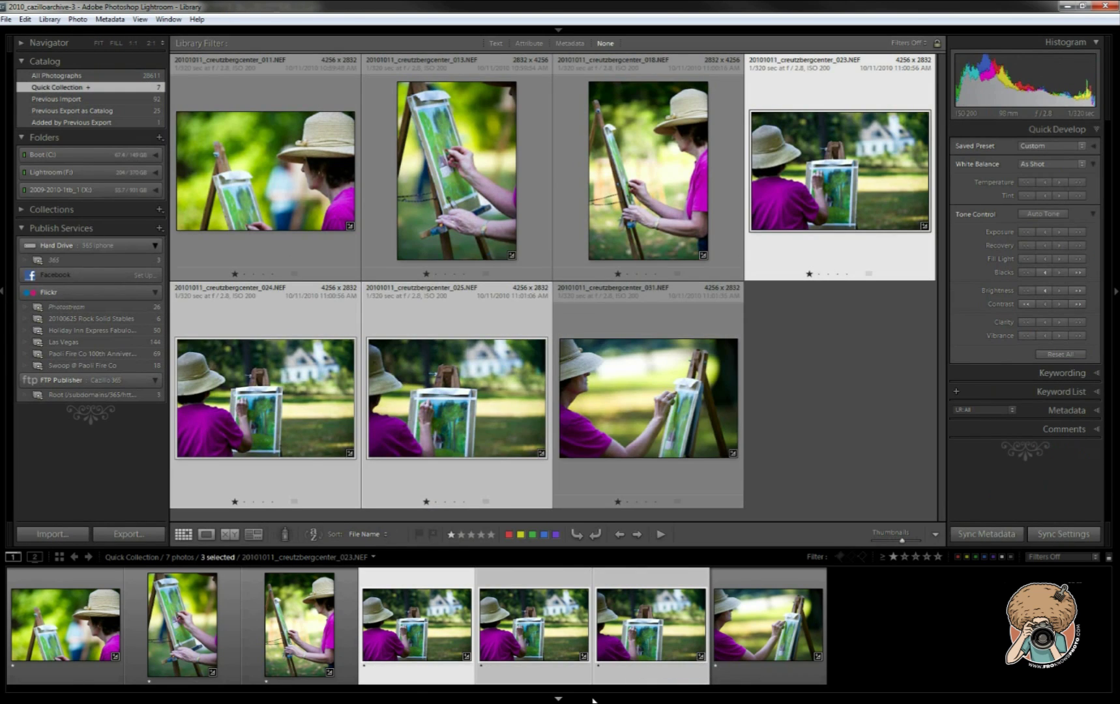
left_click(593, 700)
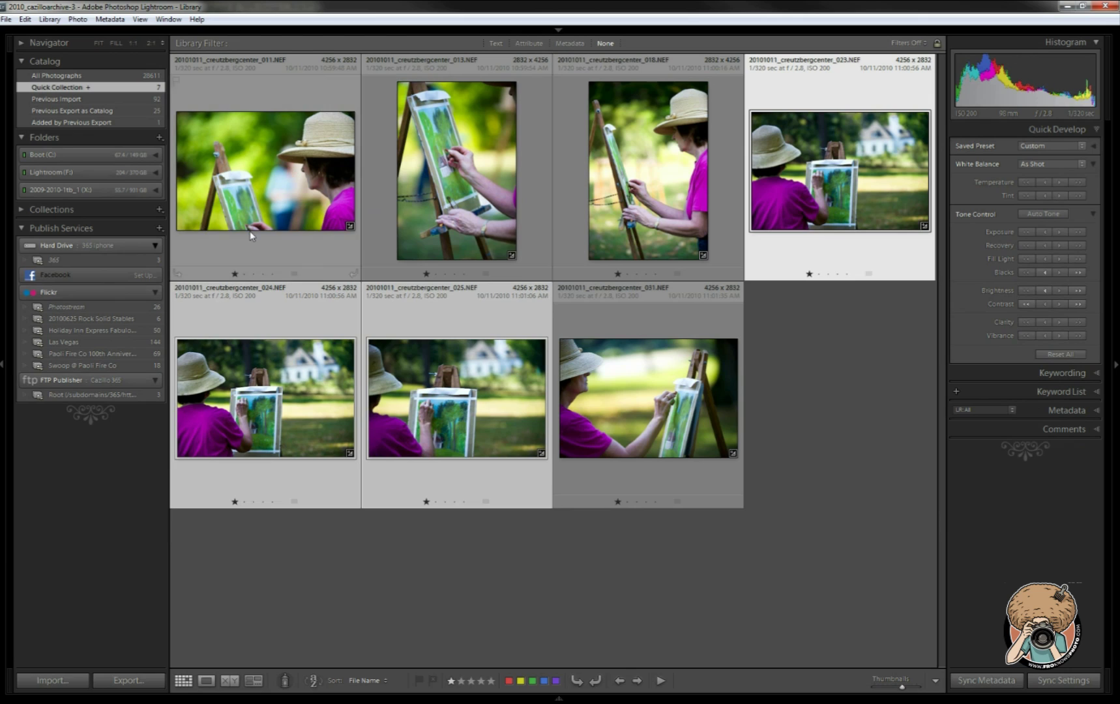
Step: Look over single photos in the Library grid, selecting creutzbergcenter_011, 031, 013 and 011 again
left_click(251, 236)
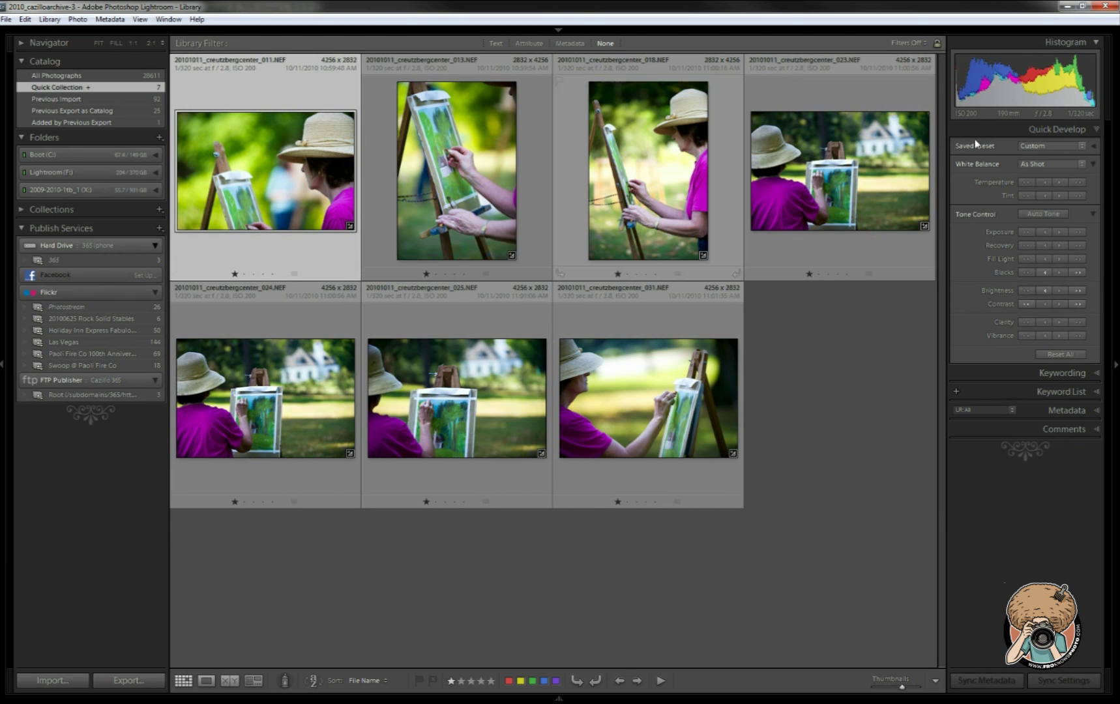
left_click(649, 397)
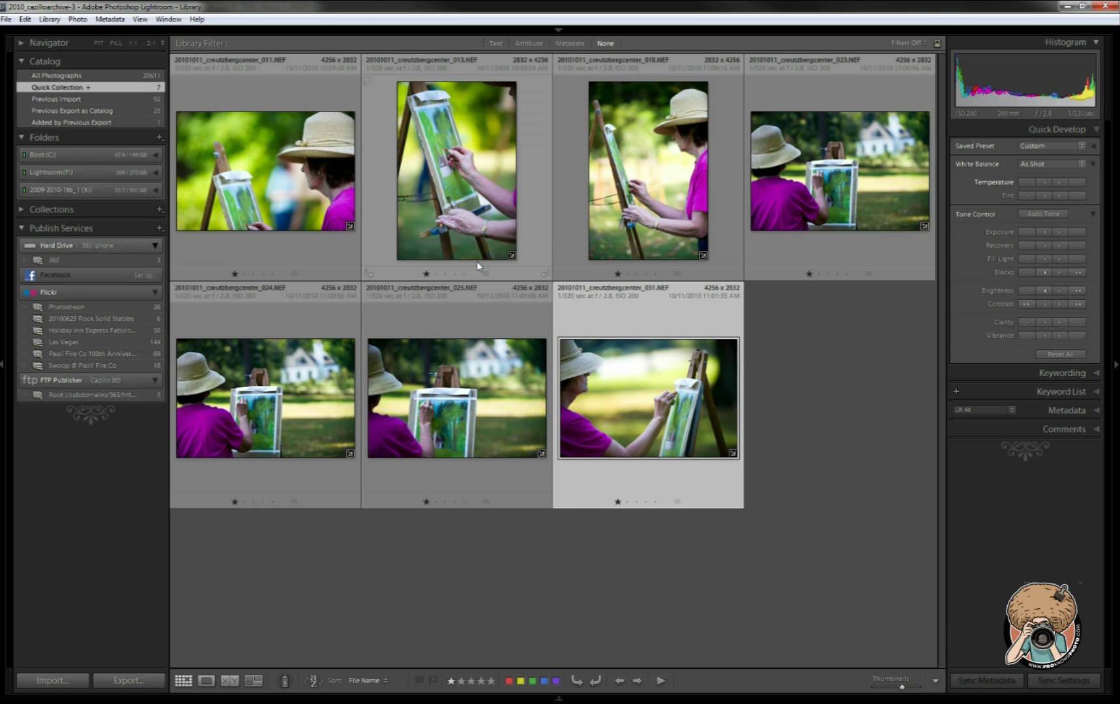
left_click(461, 245)
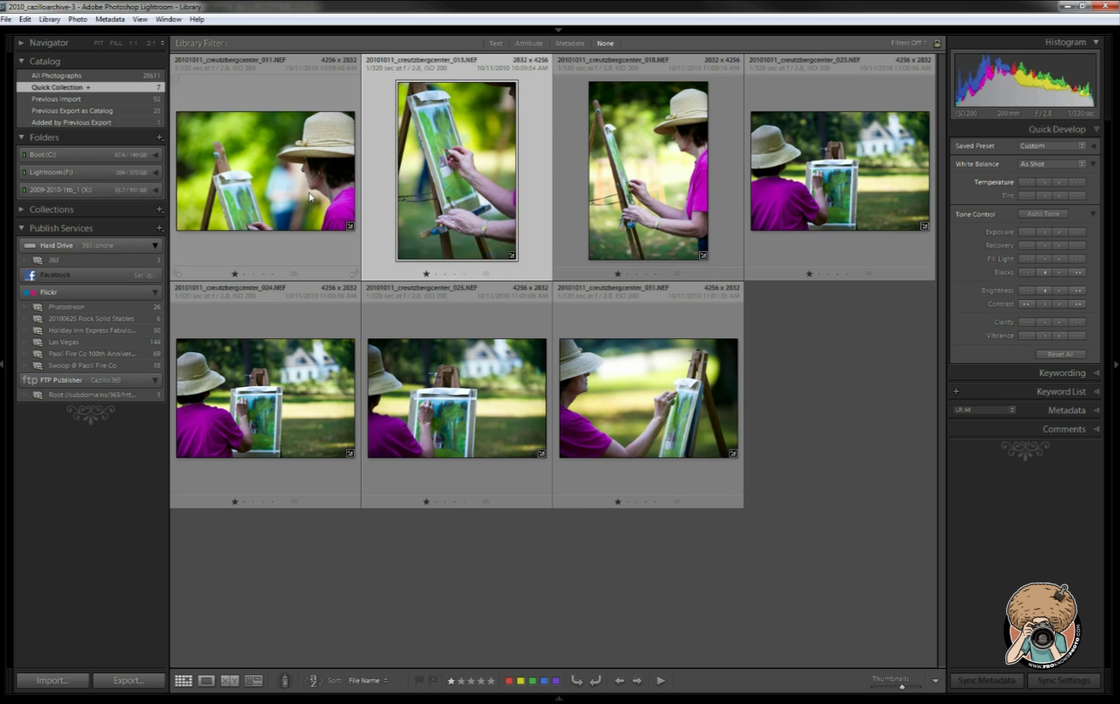
left_click(311, 195)
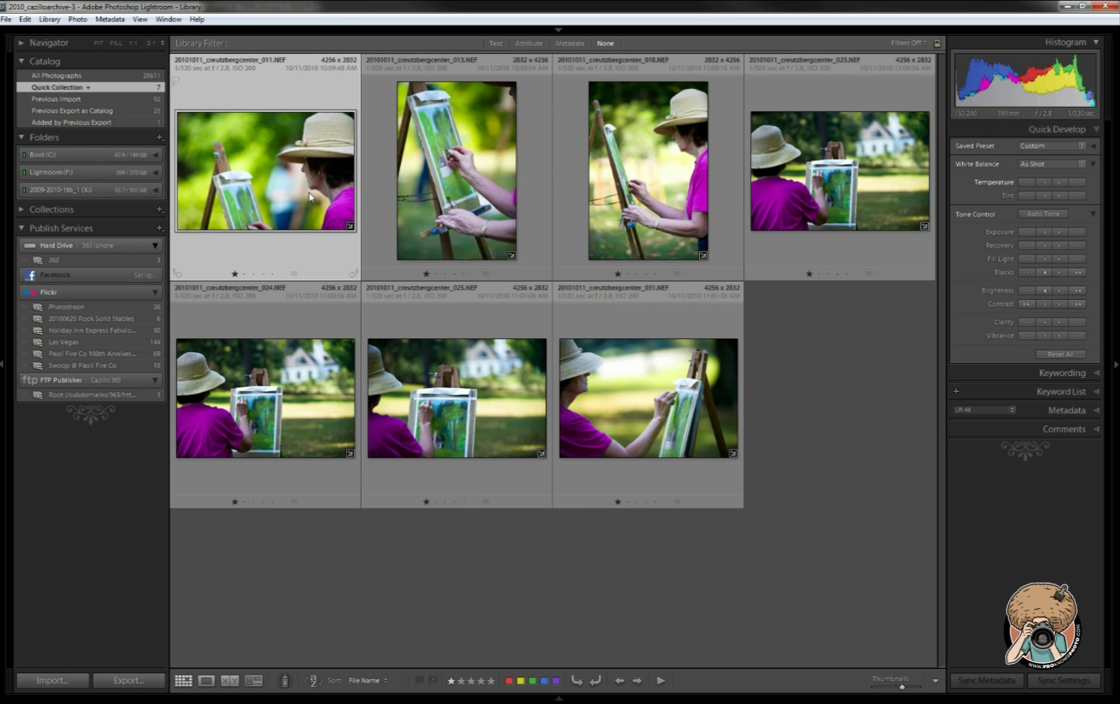